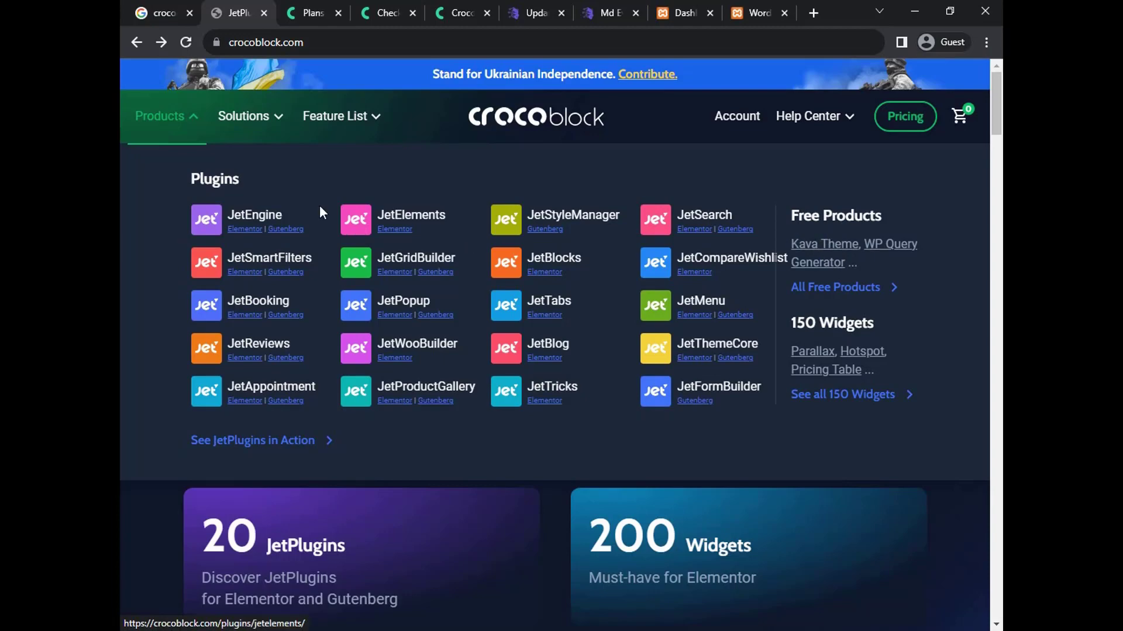
Reveal the Solutions mega menu listing booking, marketplace, appointment and e-commerce website templates
mouse_move(252, 121)
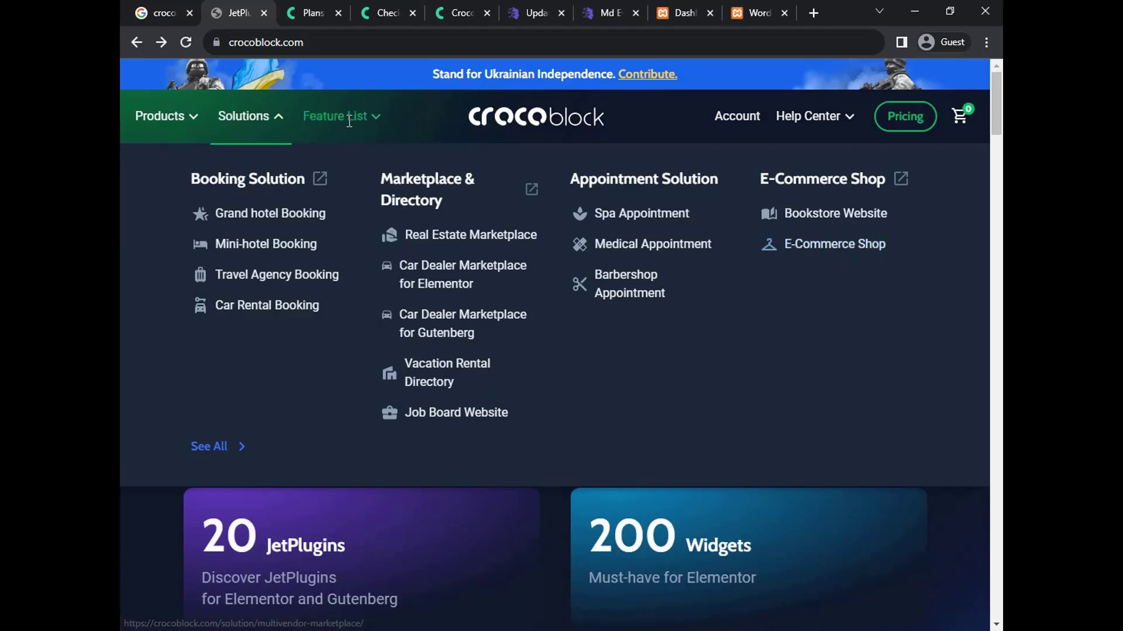
Dismiss the navigation dropdowns via Feature List so the Ultimate Toolkit banner shows
mouse_move(348, 119)
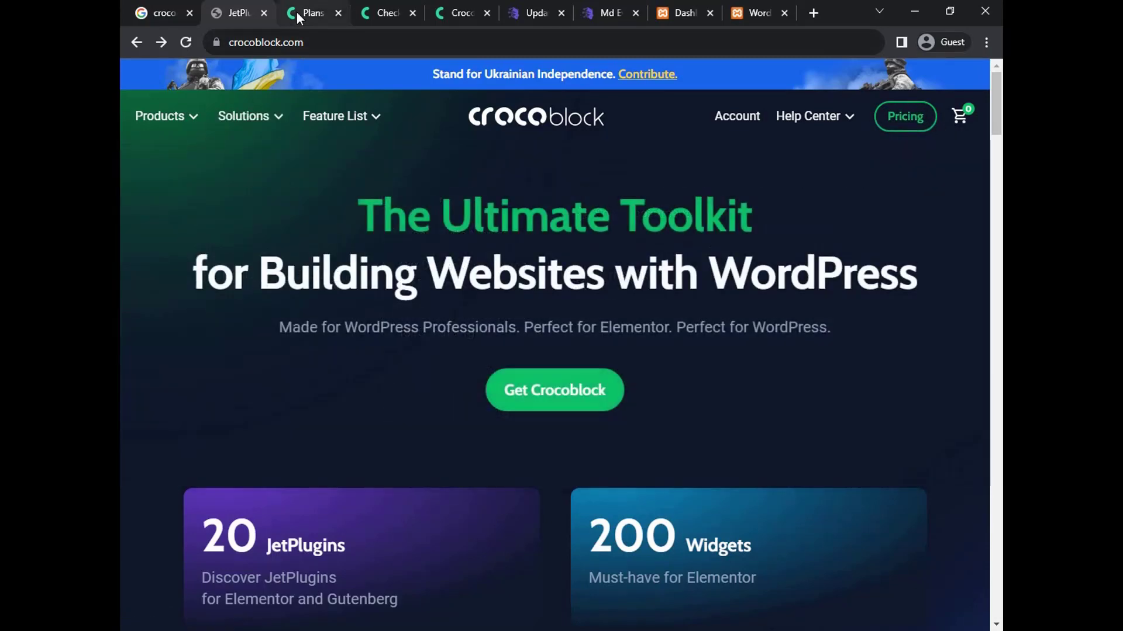
Open the Crocoblock Subscription Plans pricing page
left_click(299, 13)
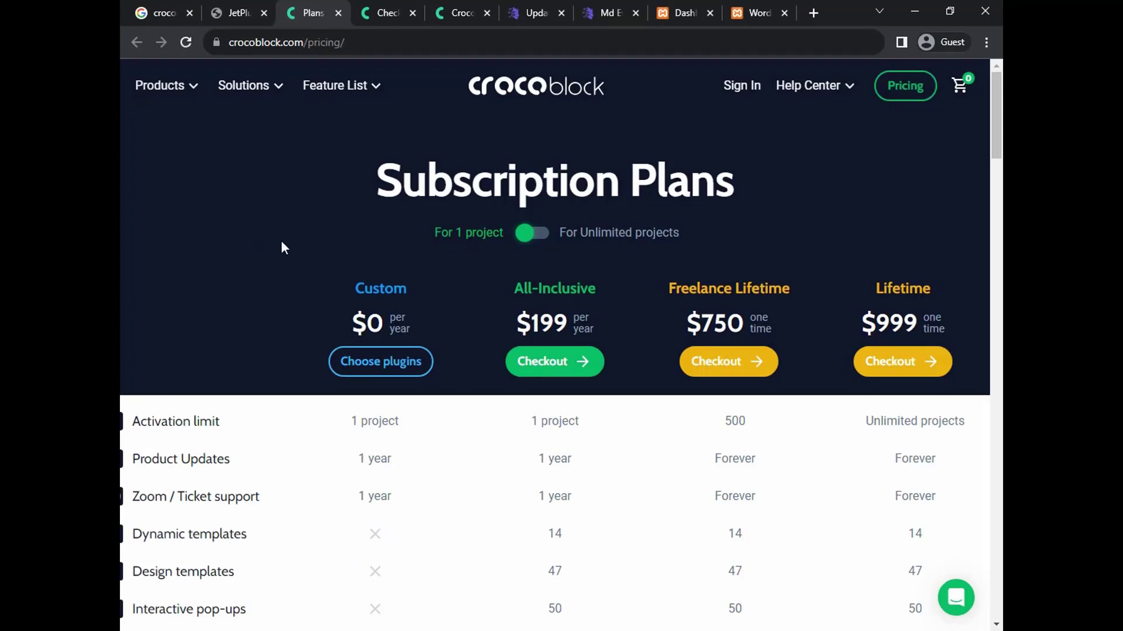
scroll(282, 242, "down", 1)
scroll(282, 242, "up", 1)
Highlight the Custom plan's $0 price and 1-project limit, then All-Inclusive's $199 and 1 project
double_click(381, 326)
left_click(413, 295)
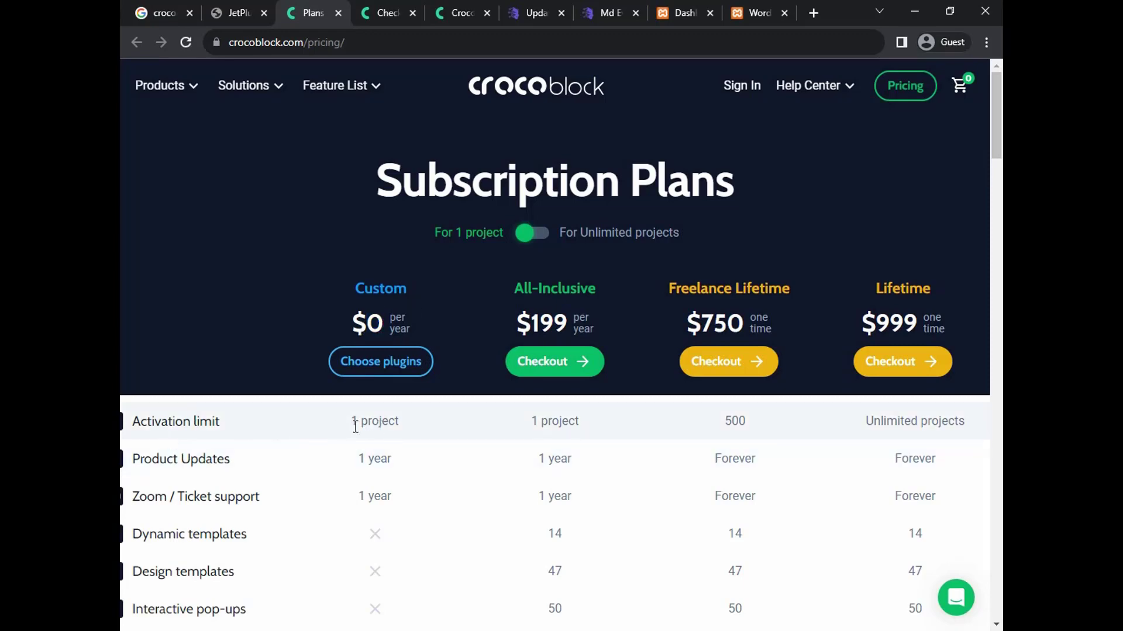
left_click_drag(354, 423, 421, 425)
left_click(507, 420)
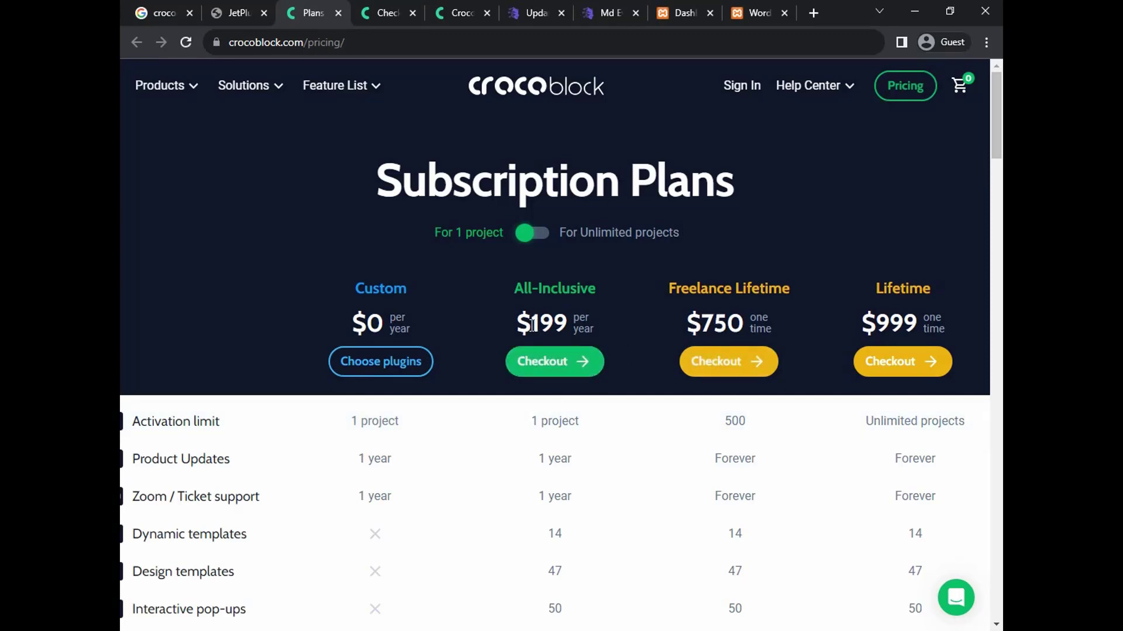
left_click_drag(530, 325, 565, 322)
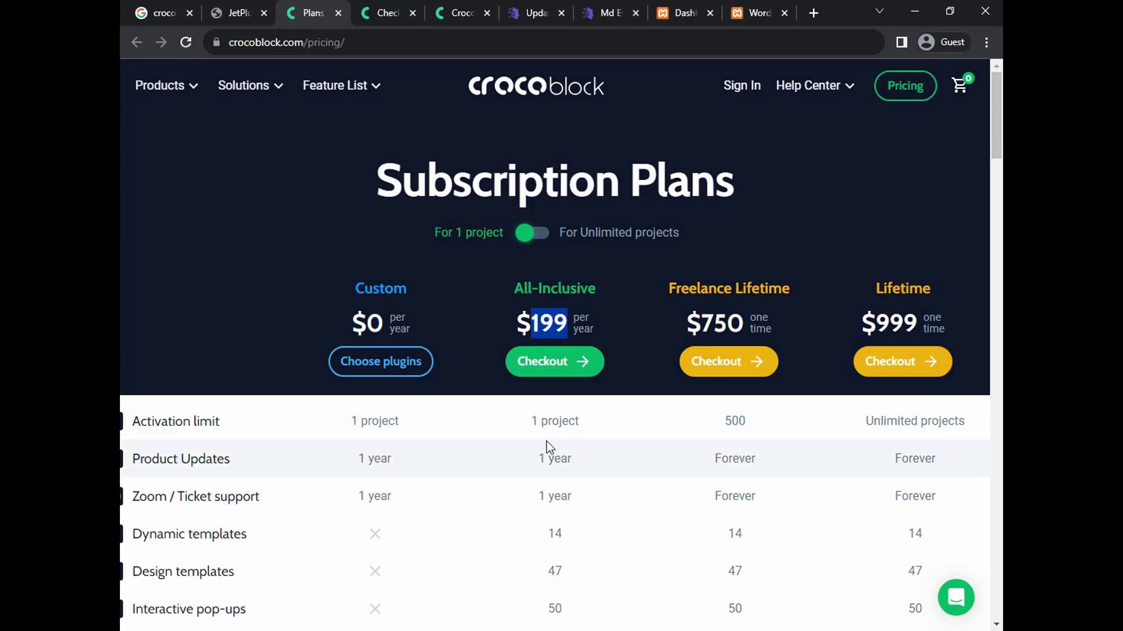
left_click_drag(525, 423, 590, 427)
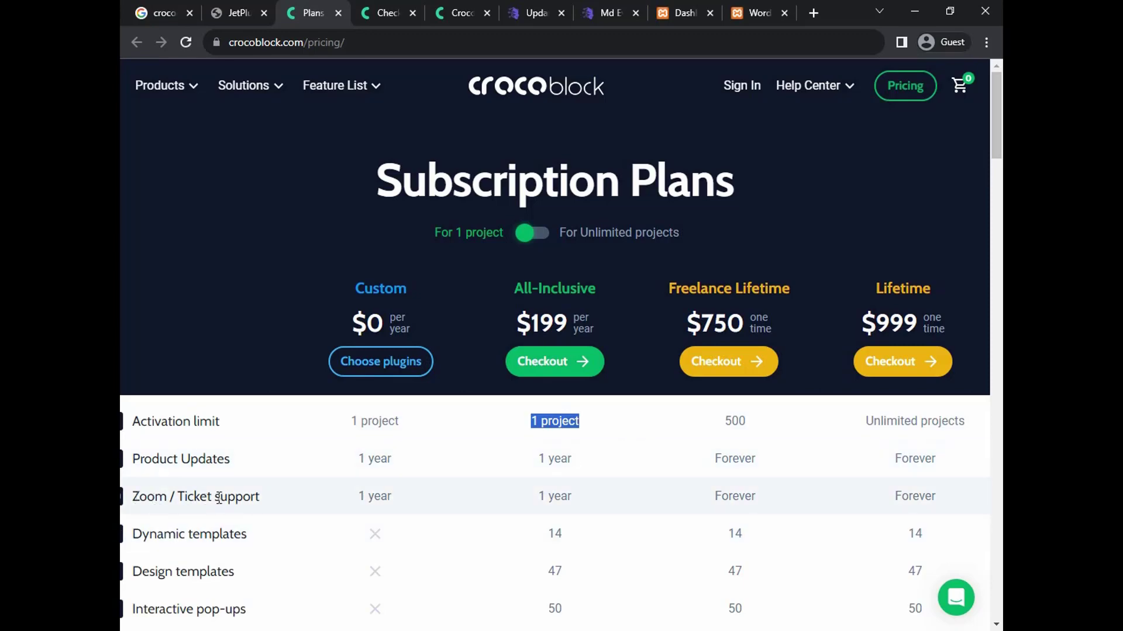
left_click(556, 493)
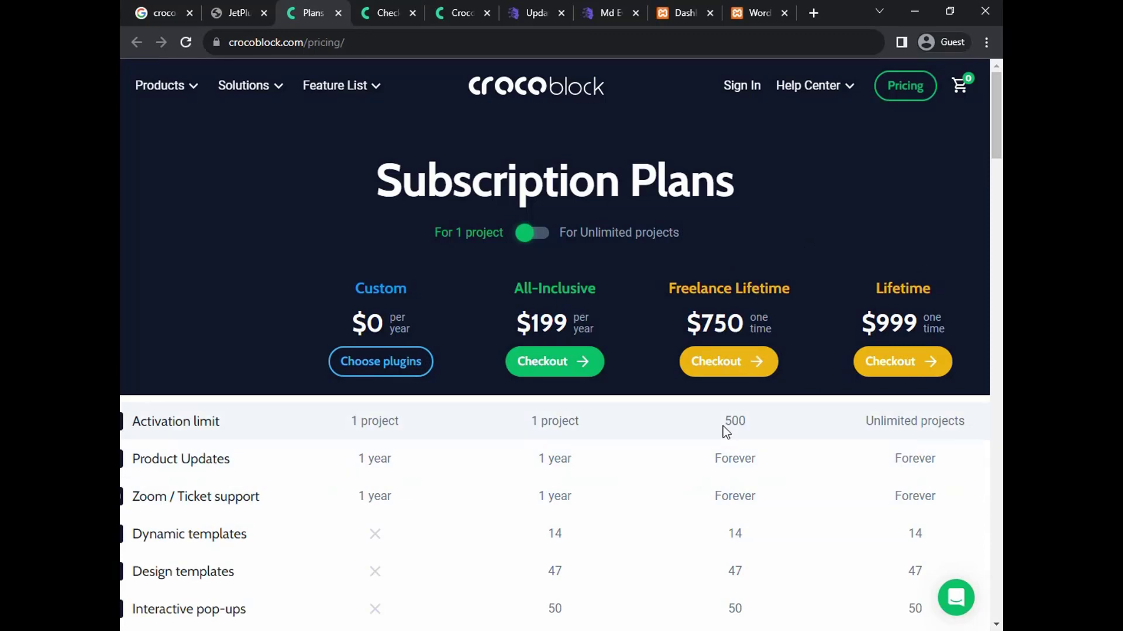
Highlight Freelance Lifetime's 500 activations and Lifetime's Unlimited projects, both with Forever updates and support
left_click_drag(722, 426, 742, 423)
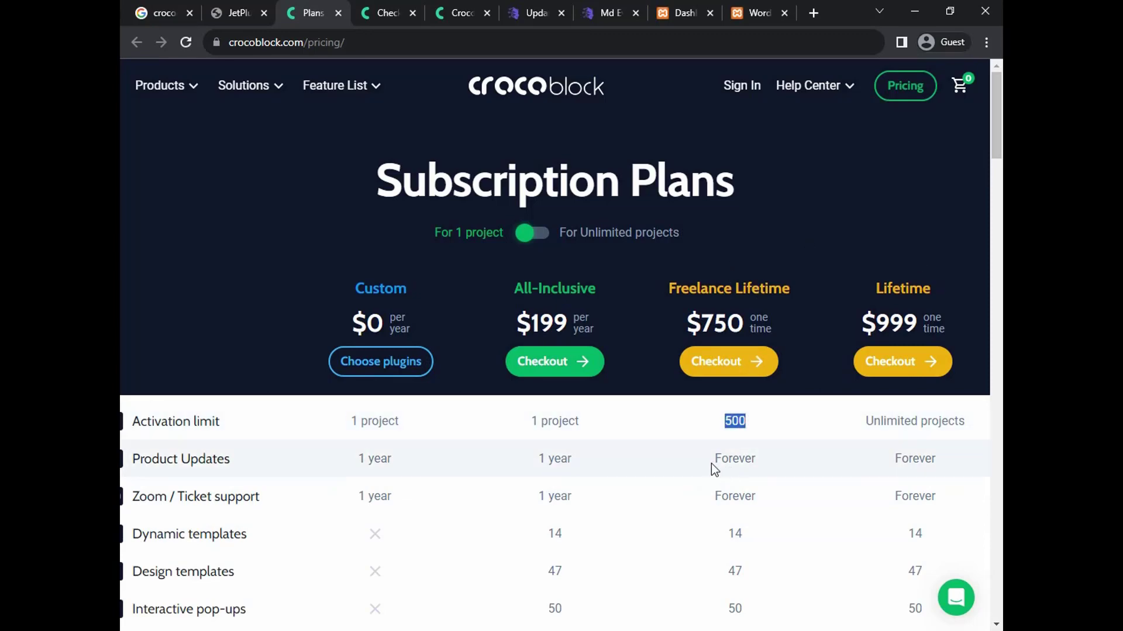
left_click_drag(713, 461, 753, 461)
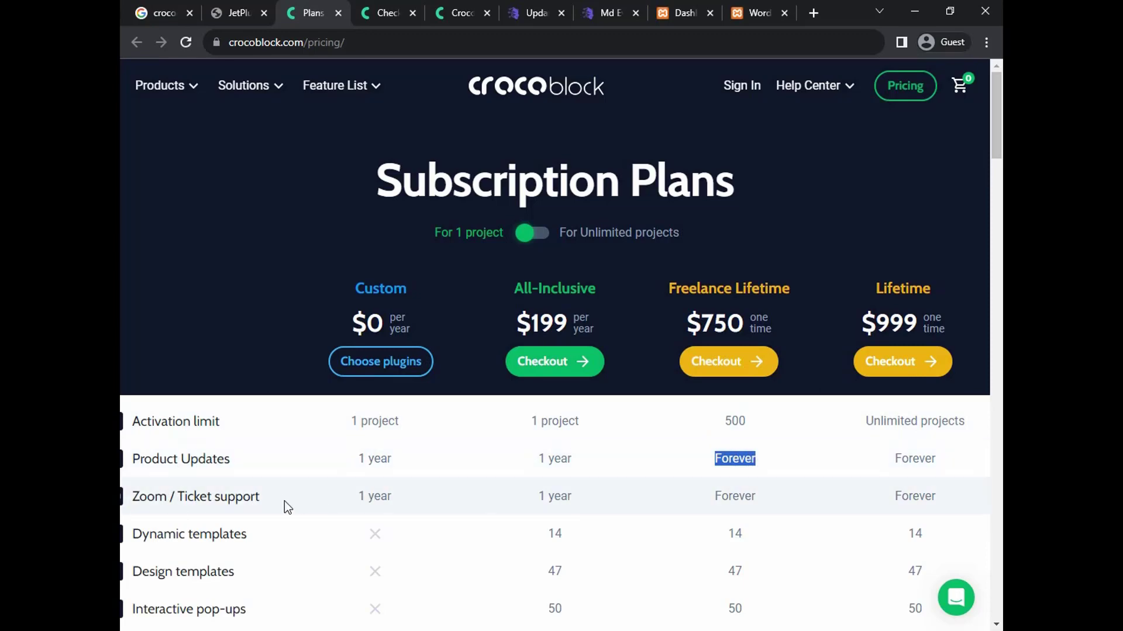
double_click(733, 498)
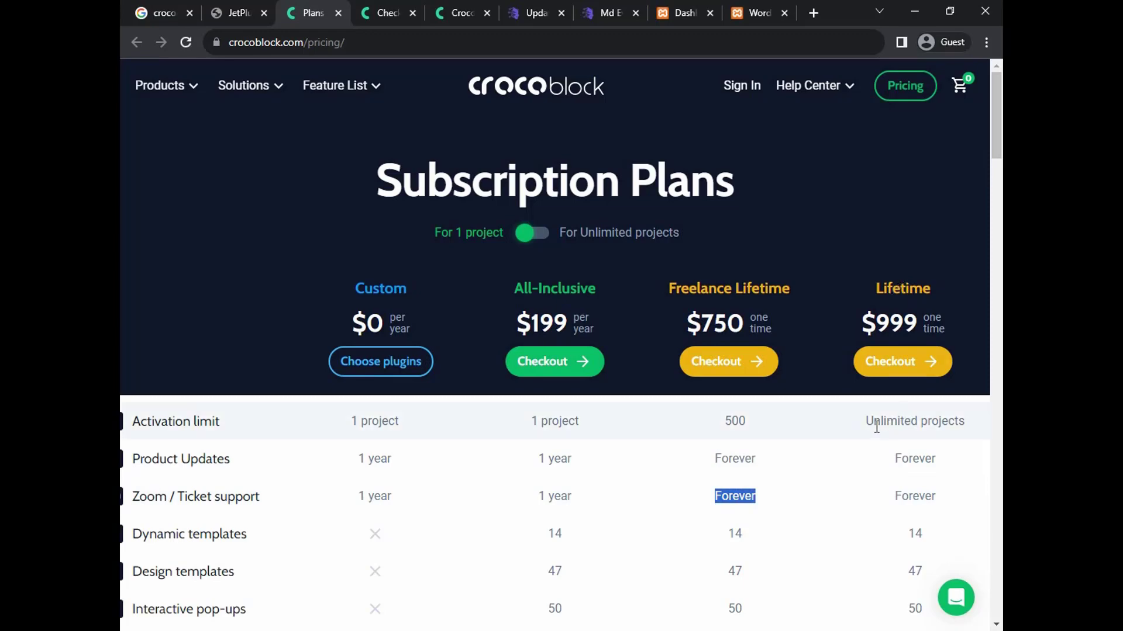
left_click_drag(866, 422, 965, 425)
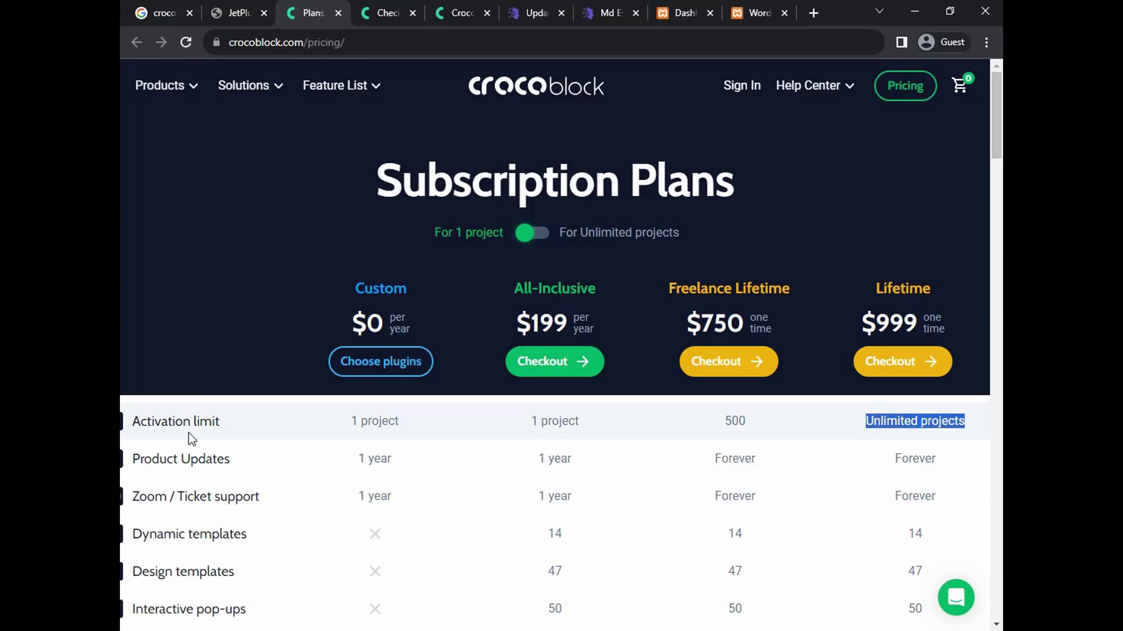
double_click(910, 459)
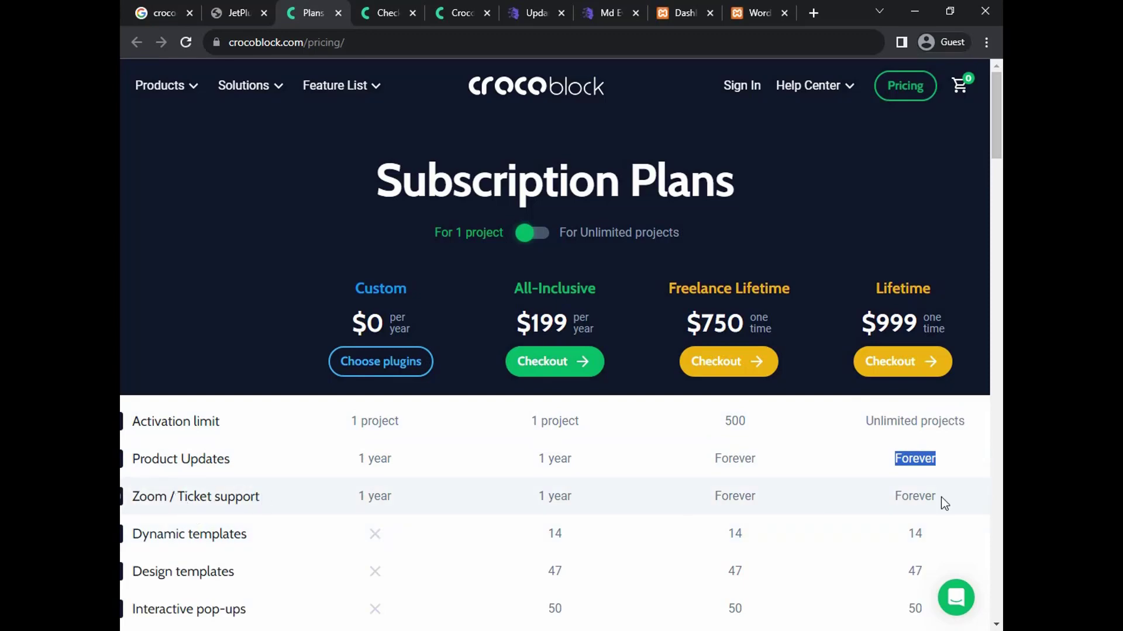
double_click(917, 498)
scroll(795, 471, "down", 4)
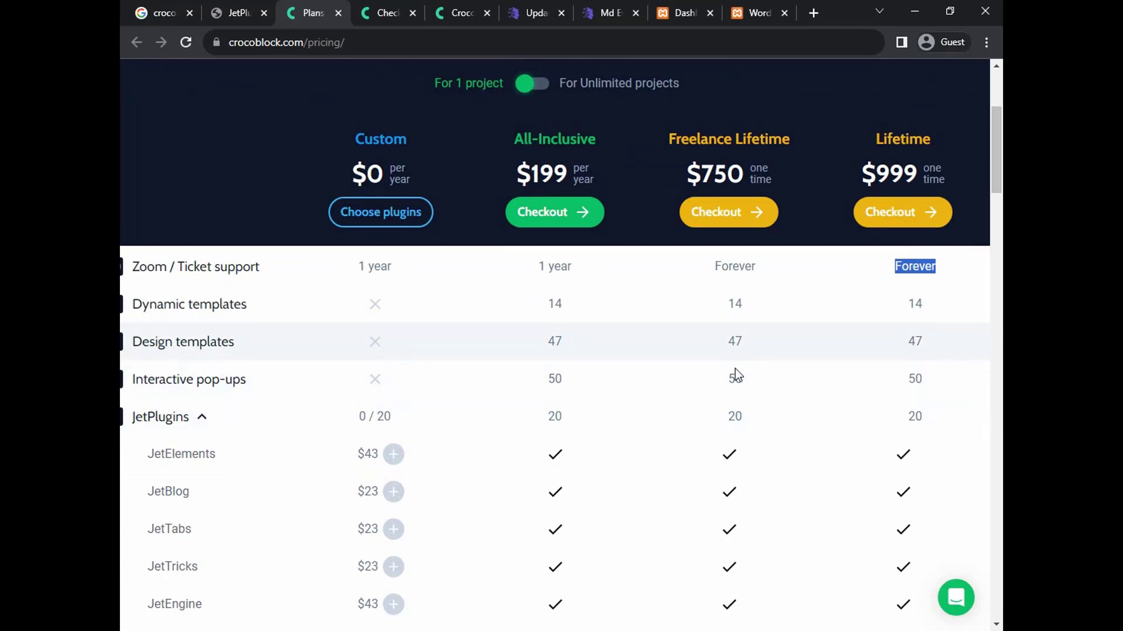
scroll(735, 370, "down", 1)
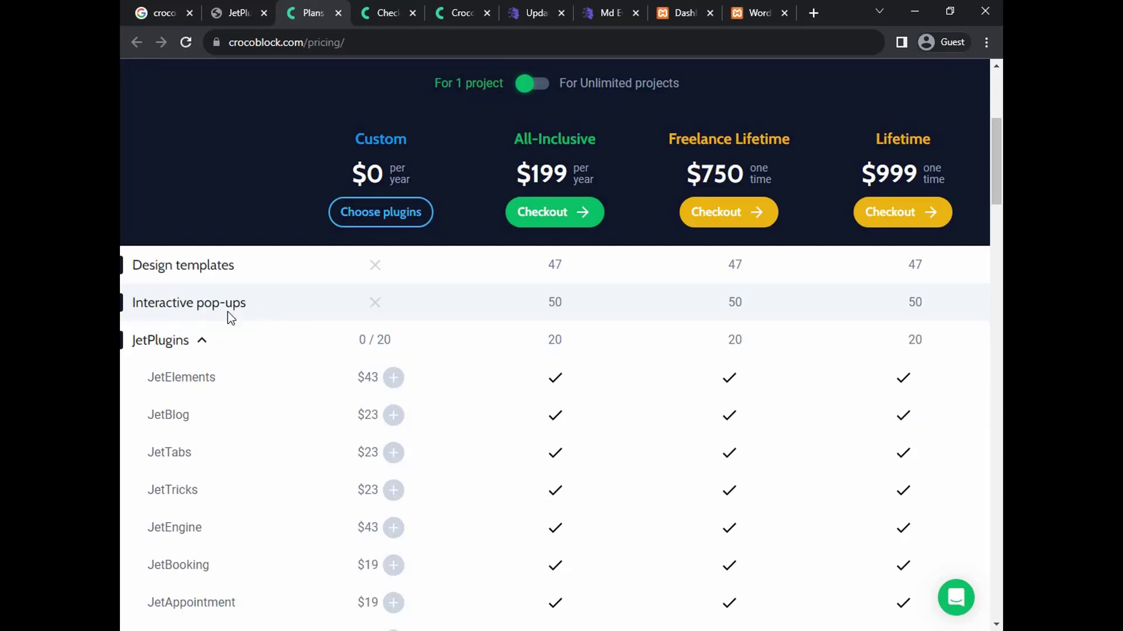
mouse_move(181, 390)
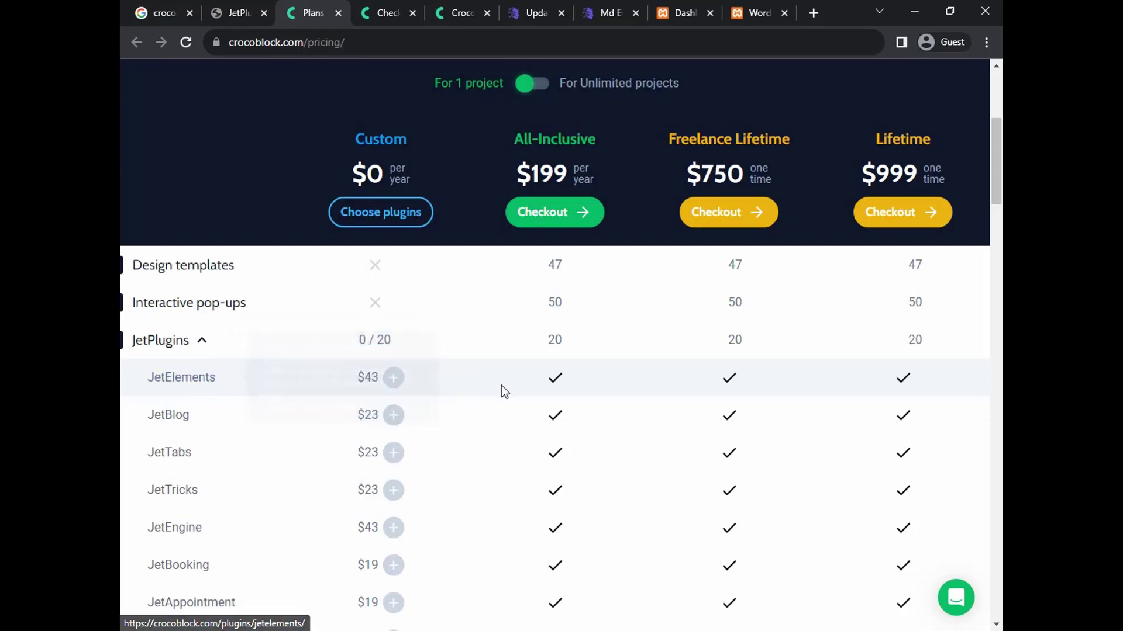
mouse_move(184, 421)
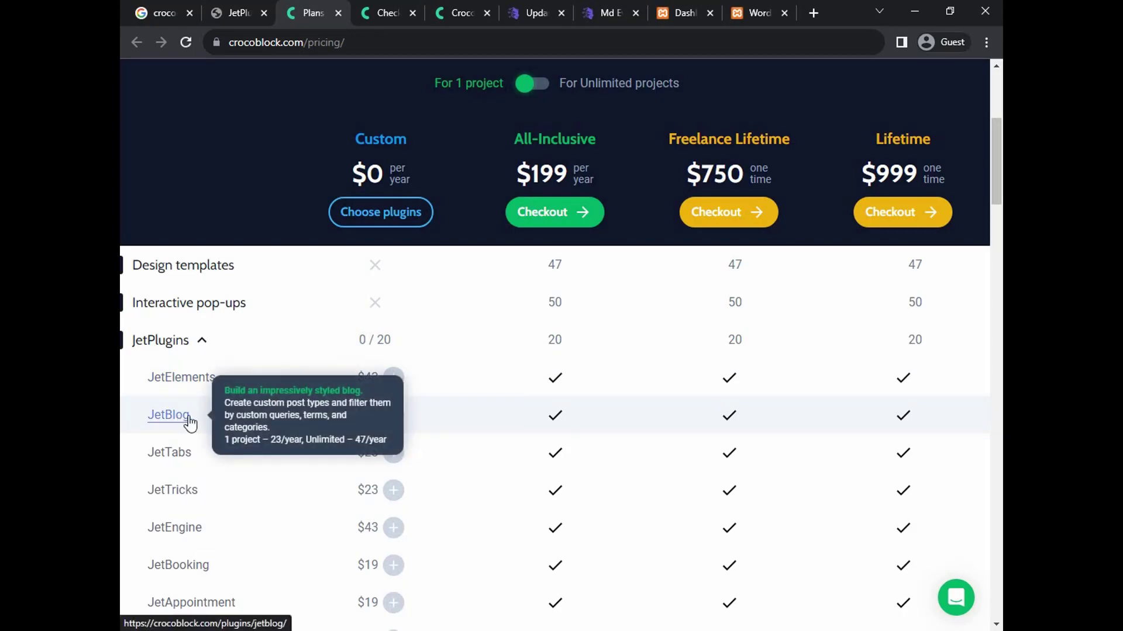
scroll(190, 423, "down", 1)
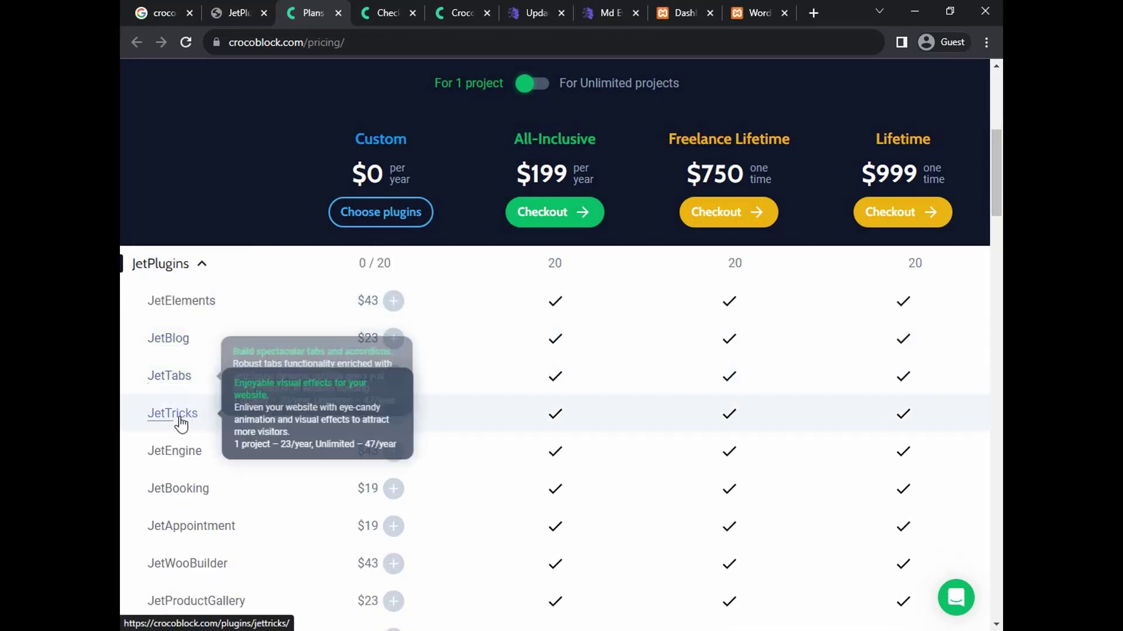
mouse_move(186, 459)
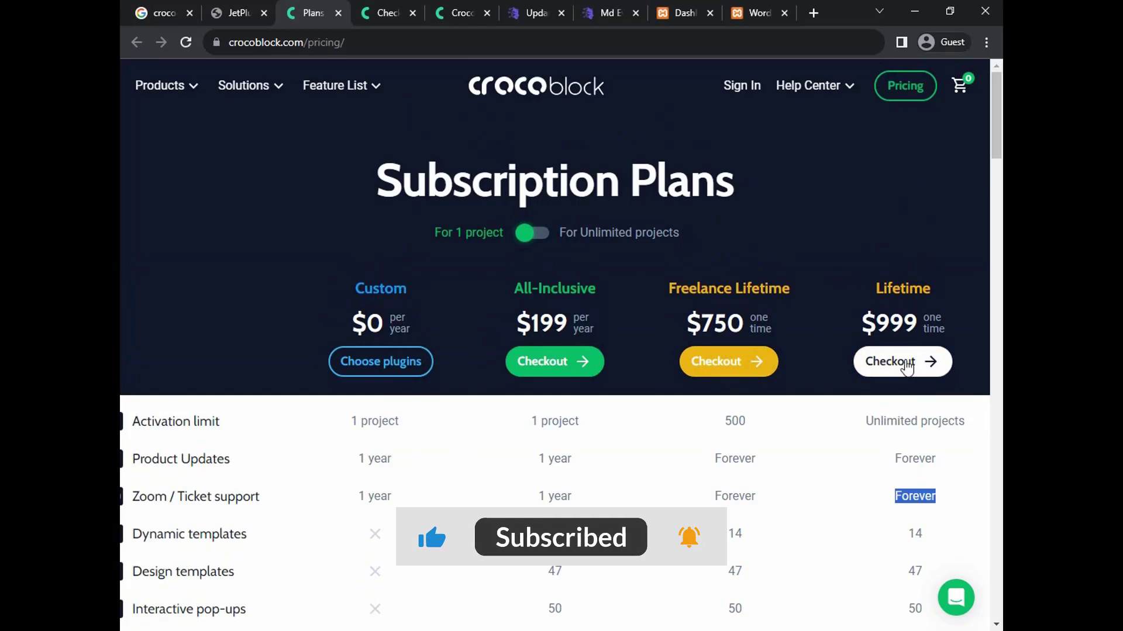
Begin checkout for the $999 Lifetime plan and place the cursor in the Email Address field
left_click(918, 363)
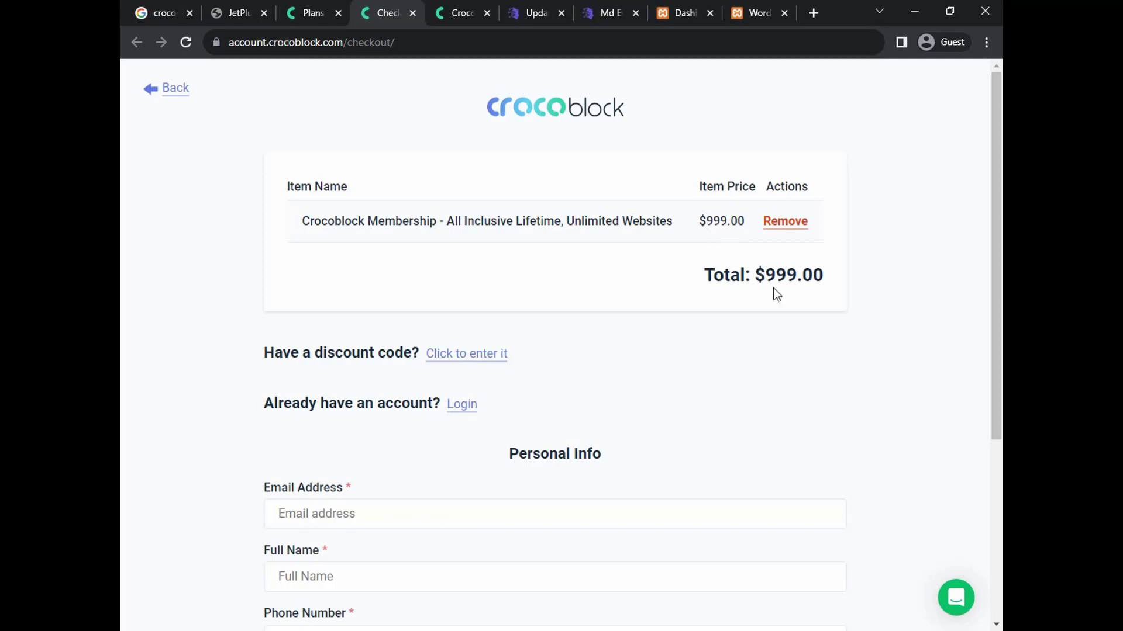
left_click_drag(764, 274, 785, 303)
left_click(691, 340)
scroll(688, 338, "down", 5)
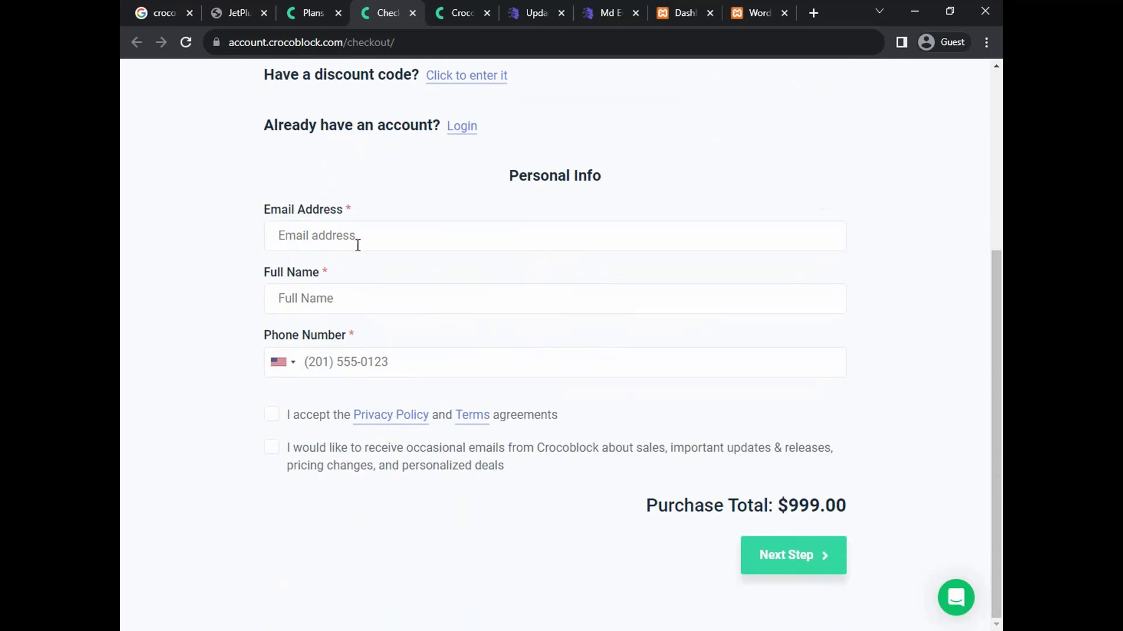
left_click(351, 239)
scroll(385, 367, "up", 3)
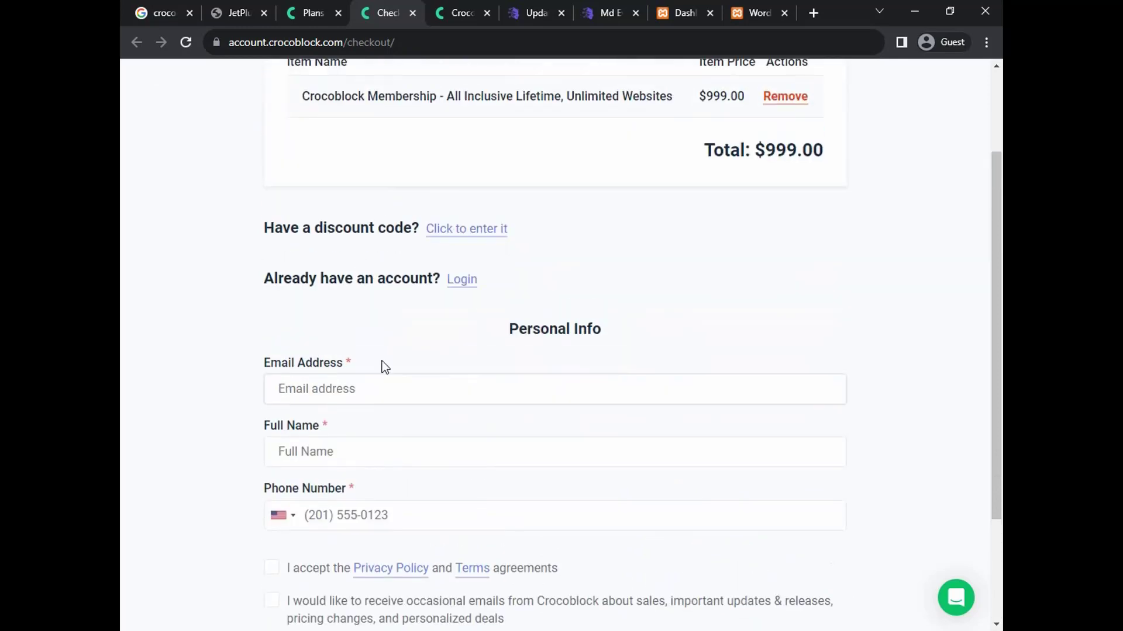
scroll(355, 370, "down", 2)
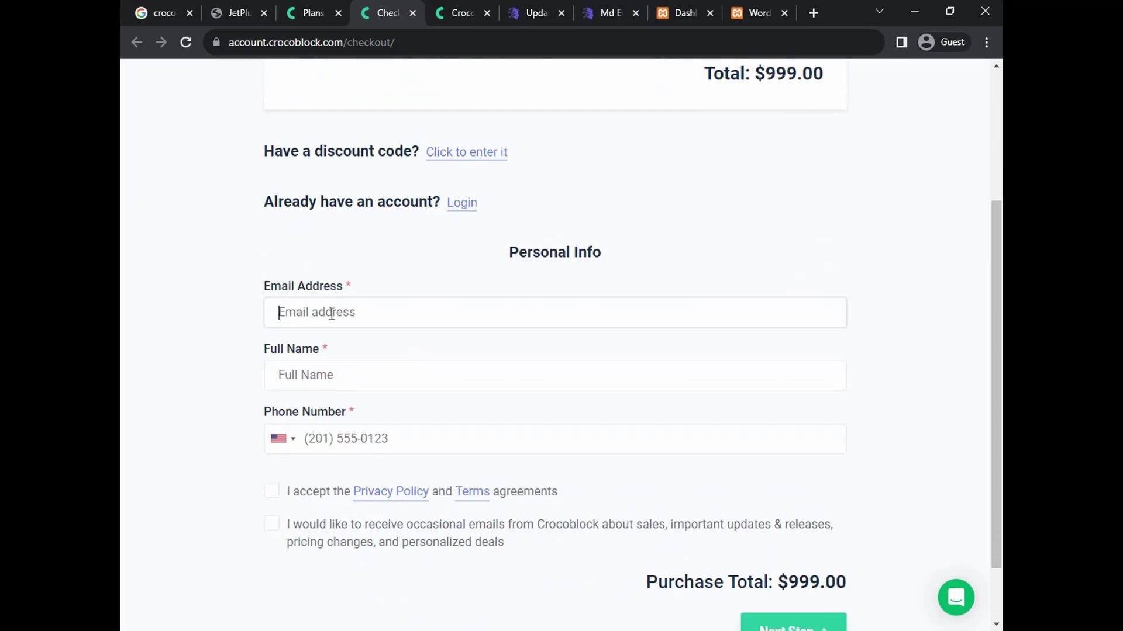
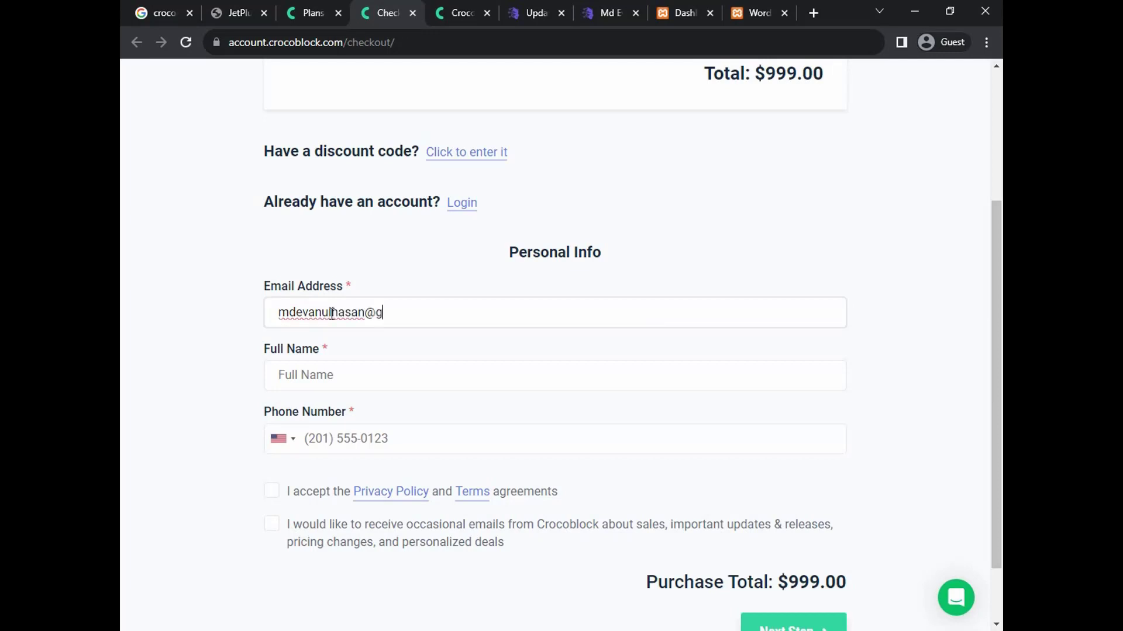
Enter the buyer's email address and full name in Personal Info
left_click(334, 379)
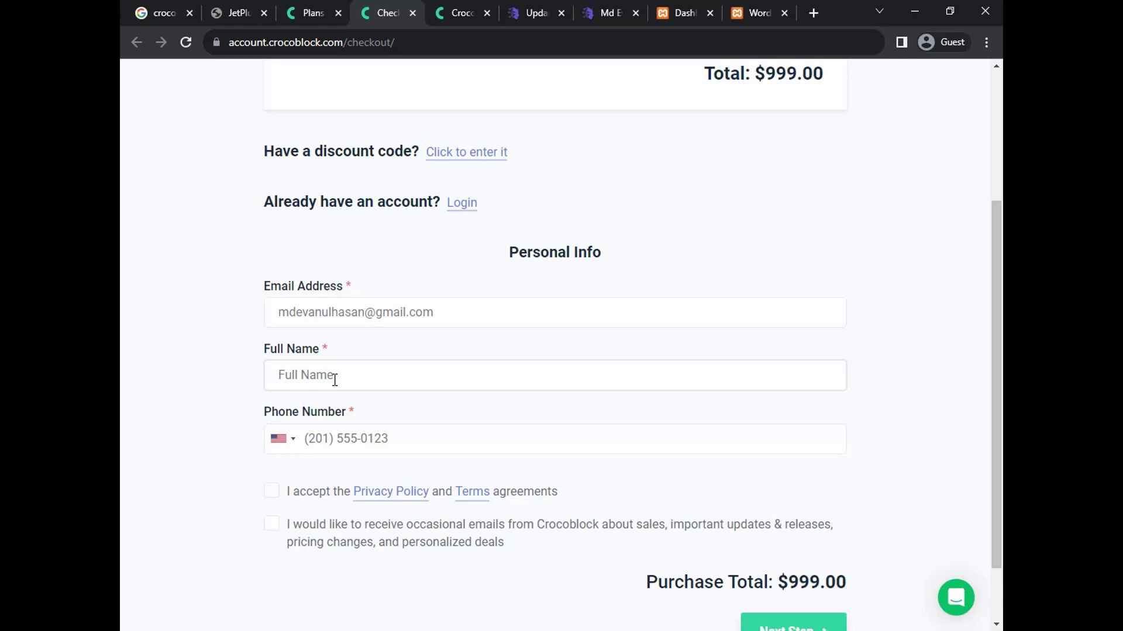
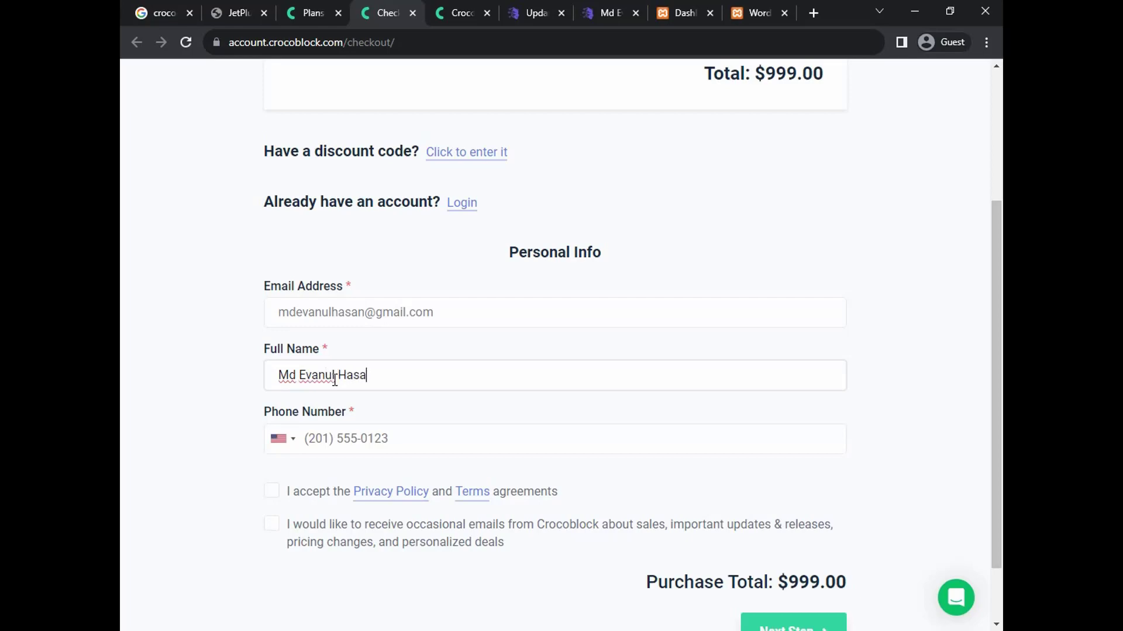
Set phone country to Bangladesh, enter the phone number, and tick the terms and newsletter boxes
left_click(291, 441)
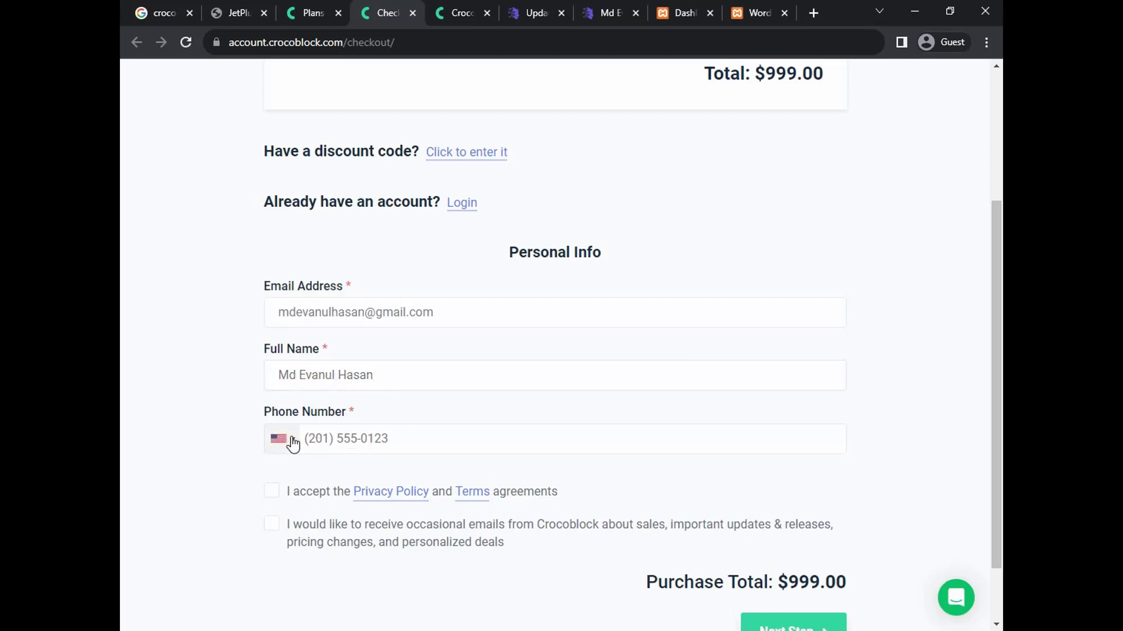
scroll(345, 532, "down", 6)
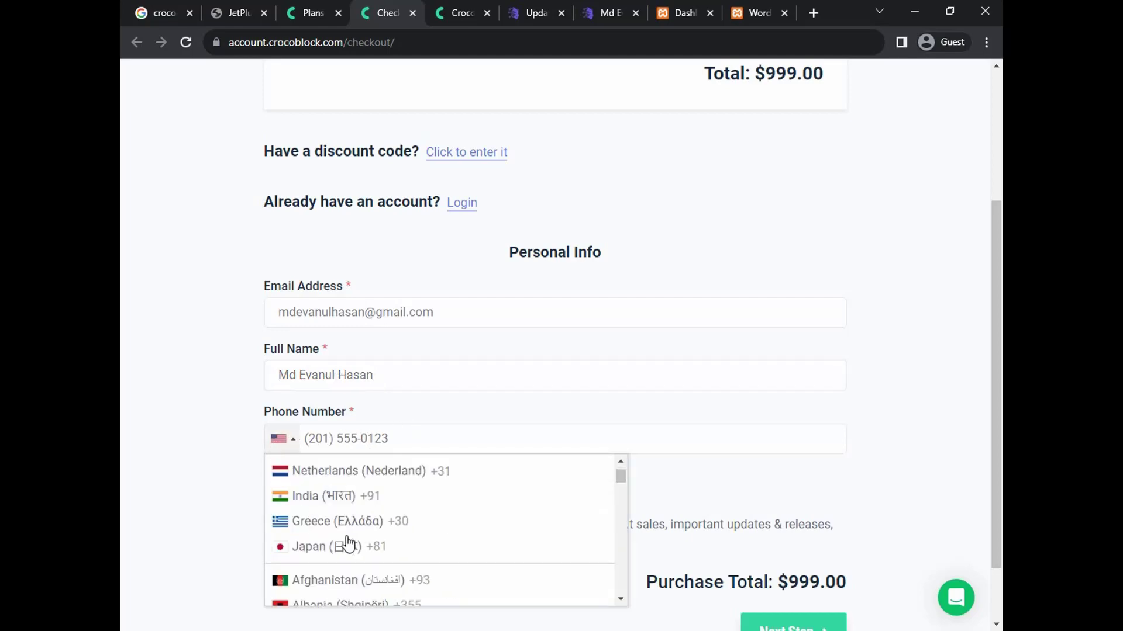
scroll(348, 542, "down", 5)
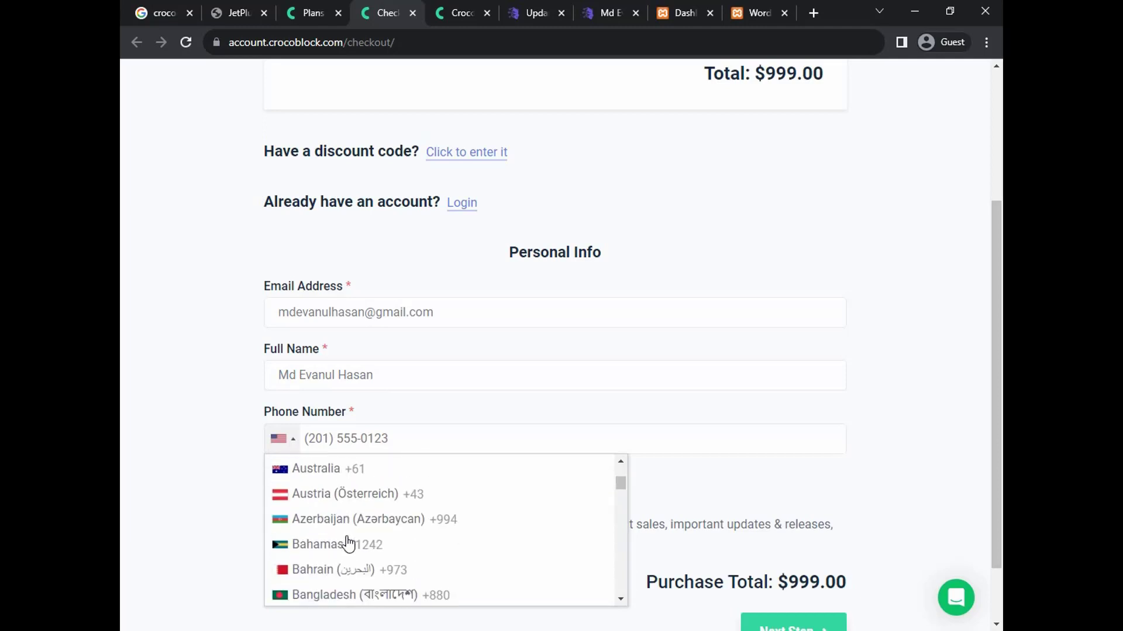
scroll(348, 543, "up", 3)
scroll(348, 543, "down", 1)
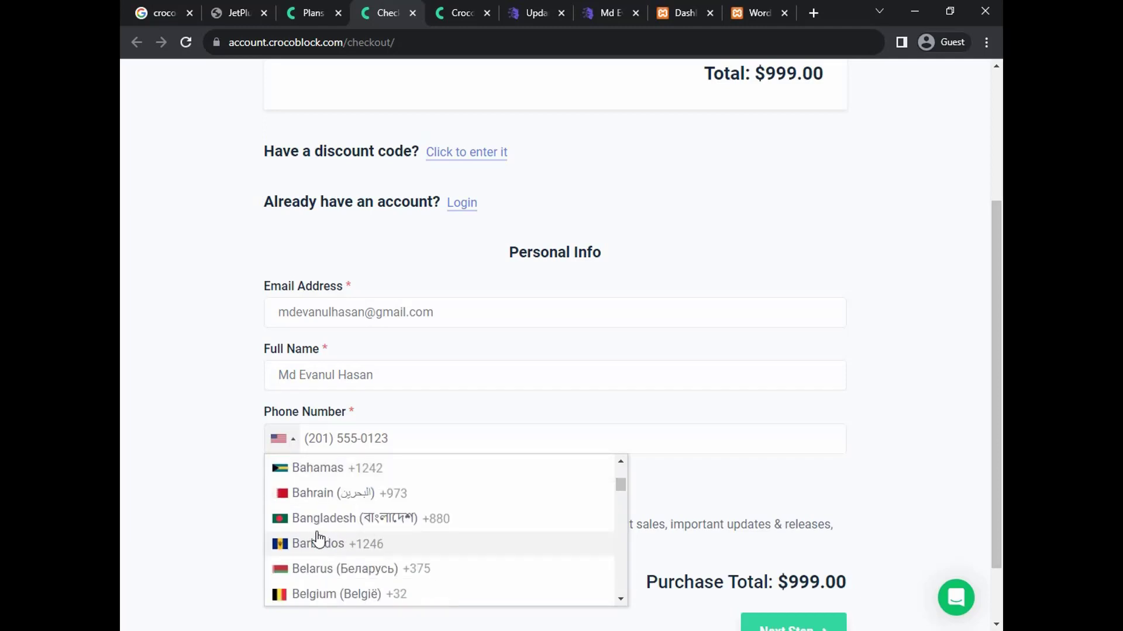
left_click(342, 519)
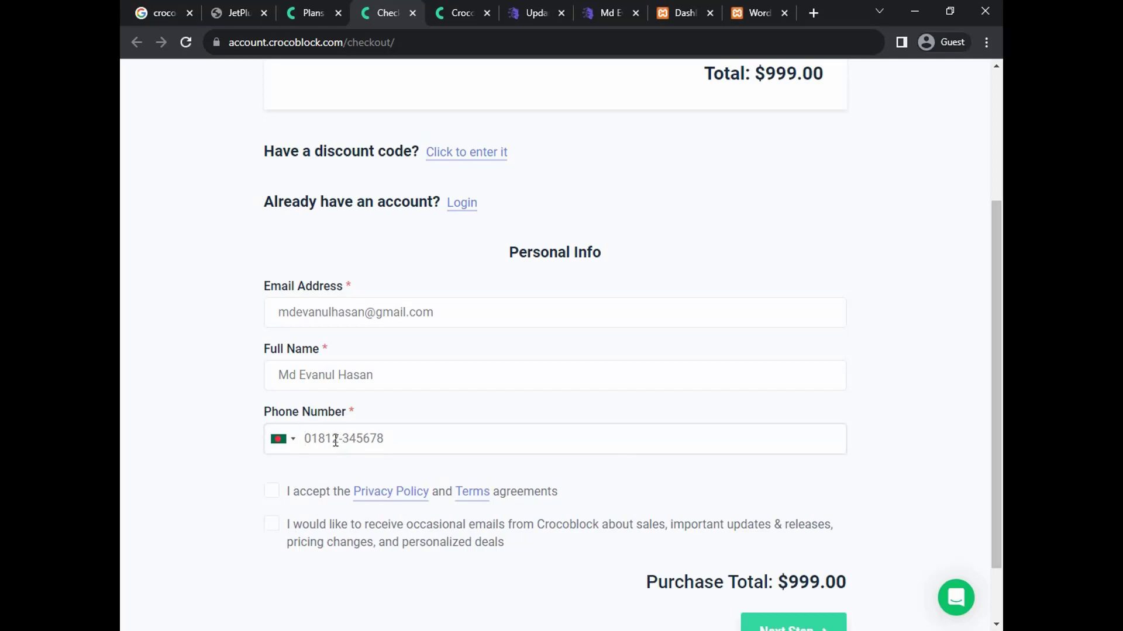
scroll(366, 431, "down", 1)
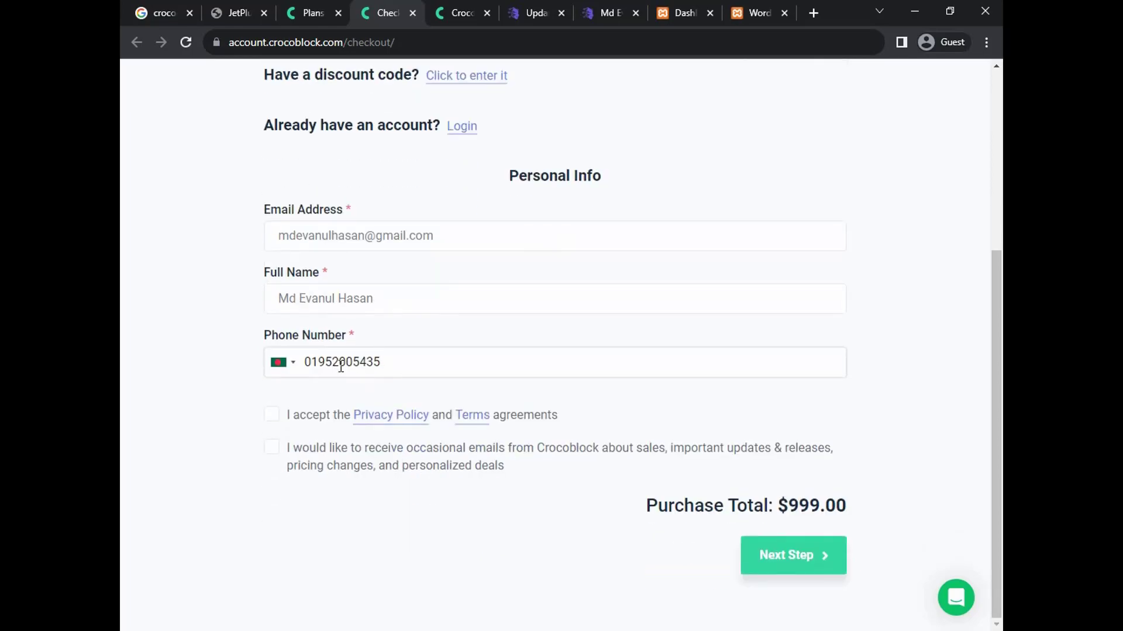
left_click(279, 425)
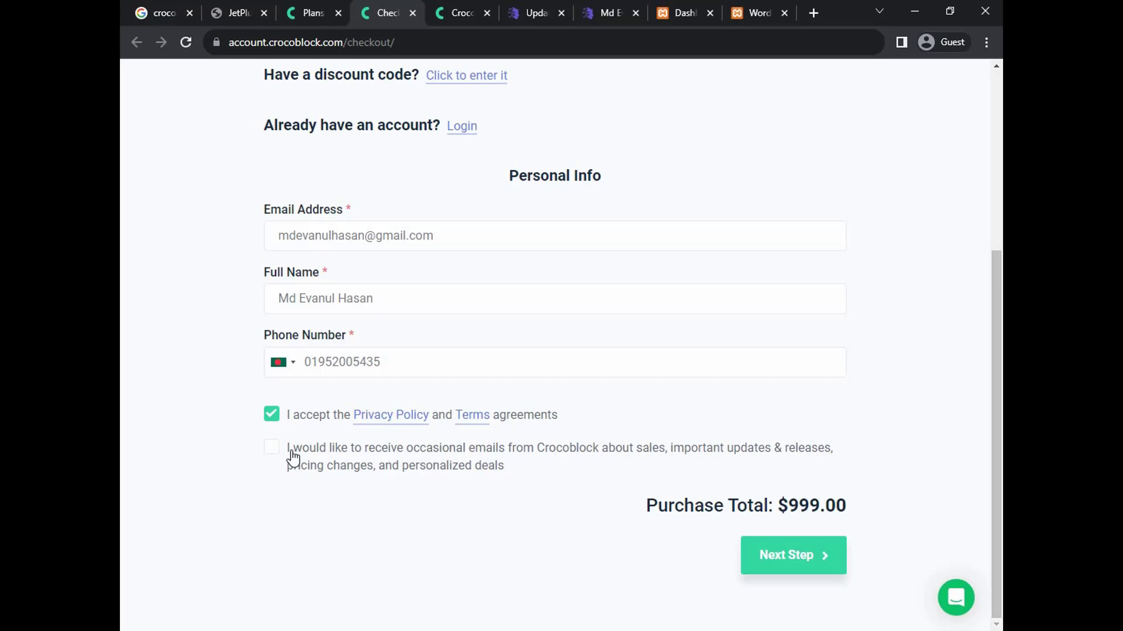
left_click(273, 451)
Continue to the payment step and scroll through the PayPal and Credit Card options
left_click(794, 557)
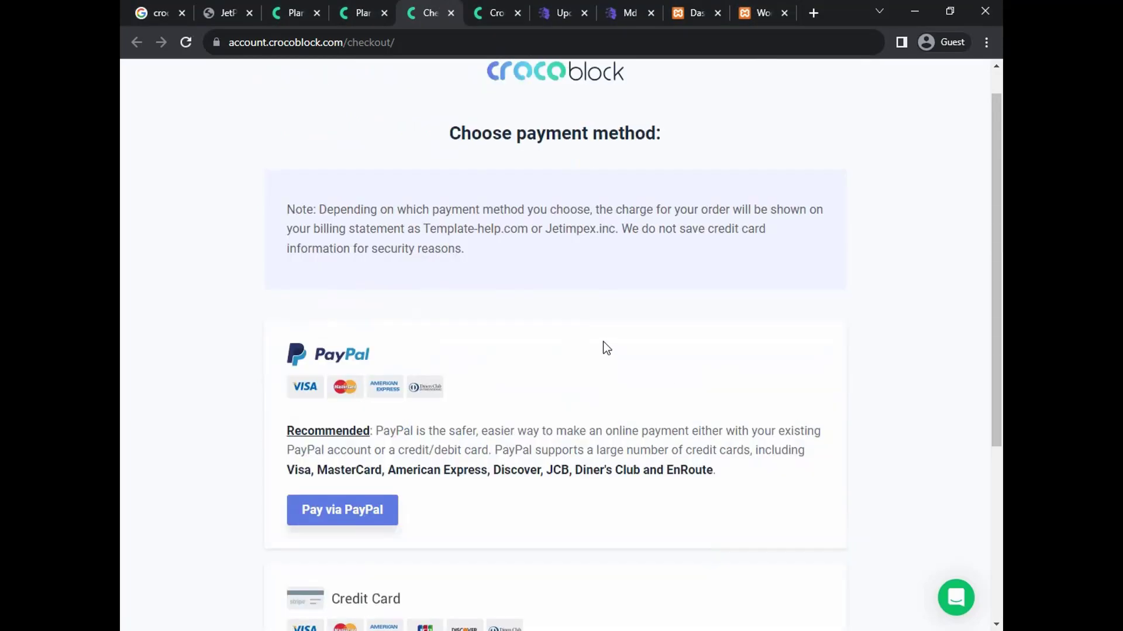
scroll(607, 348, "down", 1)
scroll(606, 349, "up", 2)
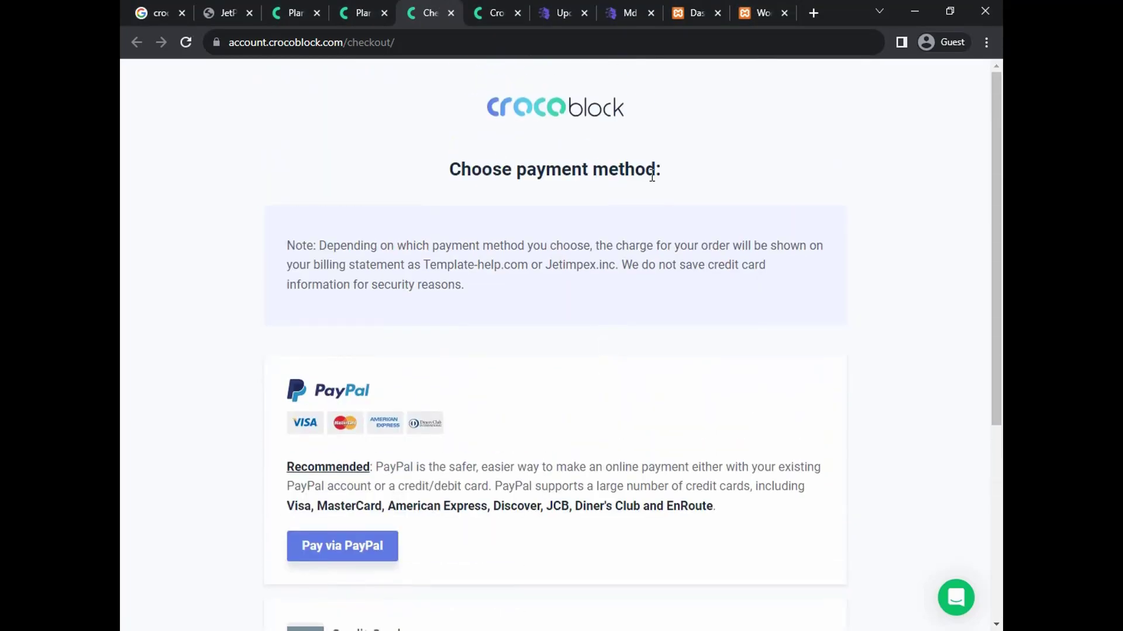
scroll(536, 244, "down", 4)
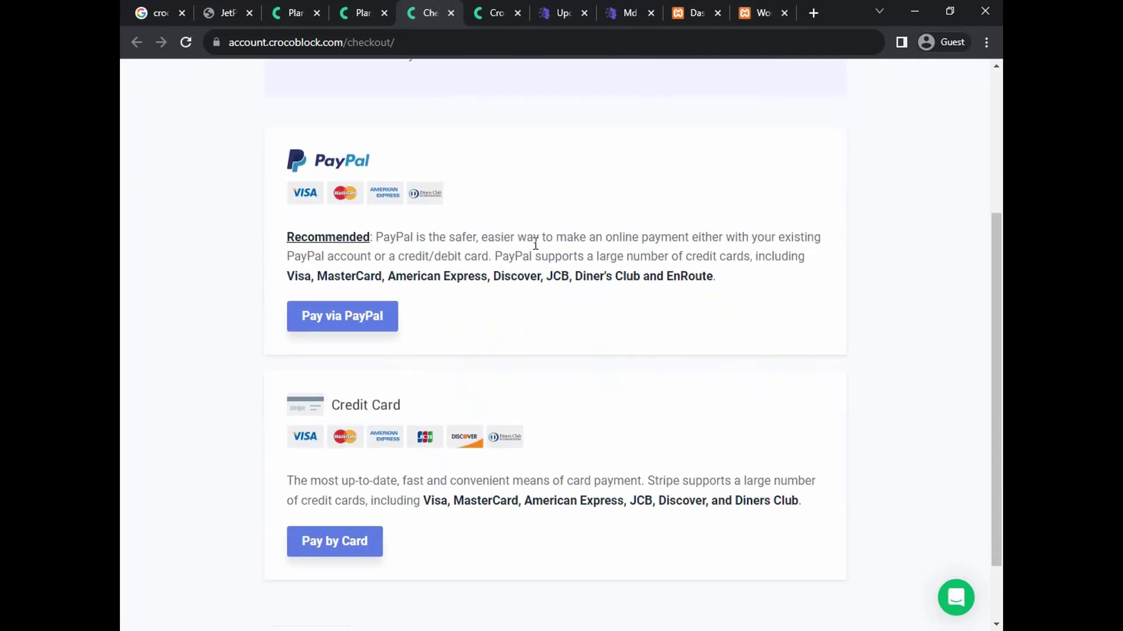
scroll(536, 245, "down", 1)
scroll(533, 246, "up", 1)
scroll(460, 467, "down", 2)
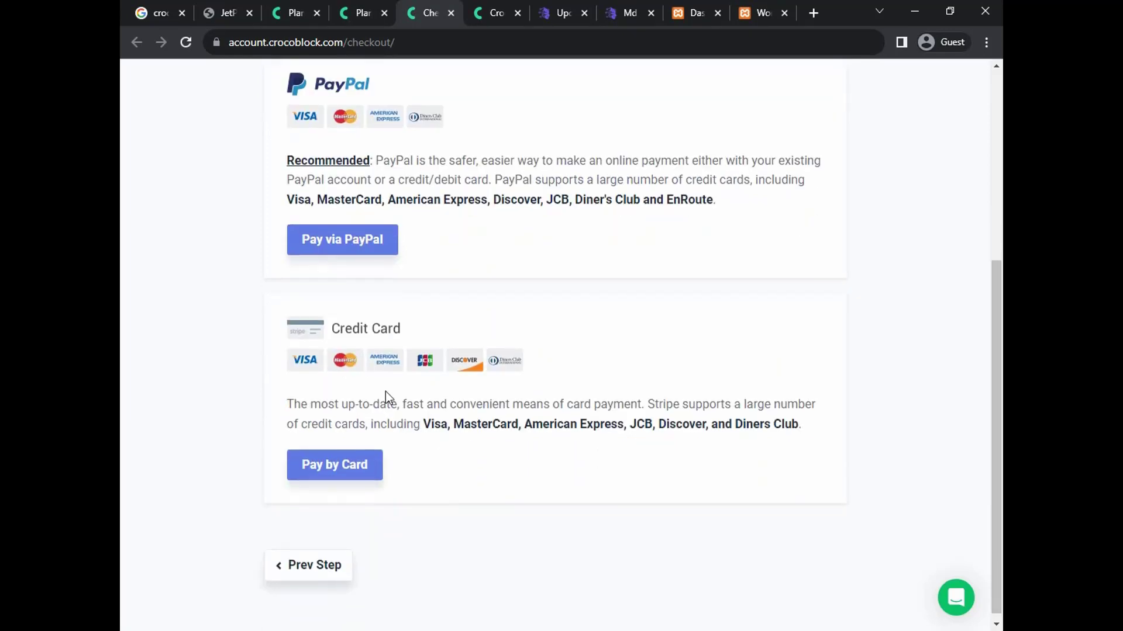
scroll(388, 415, "up", 1)
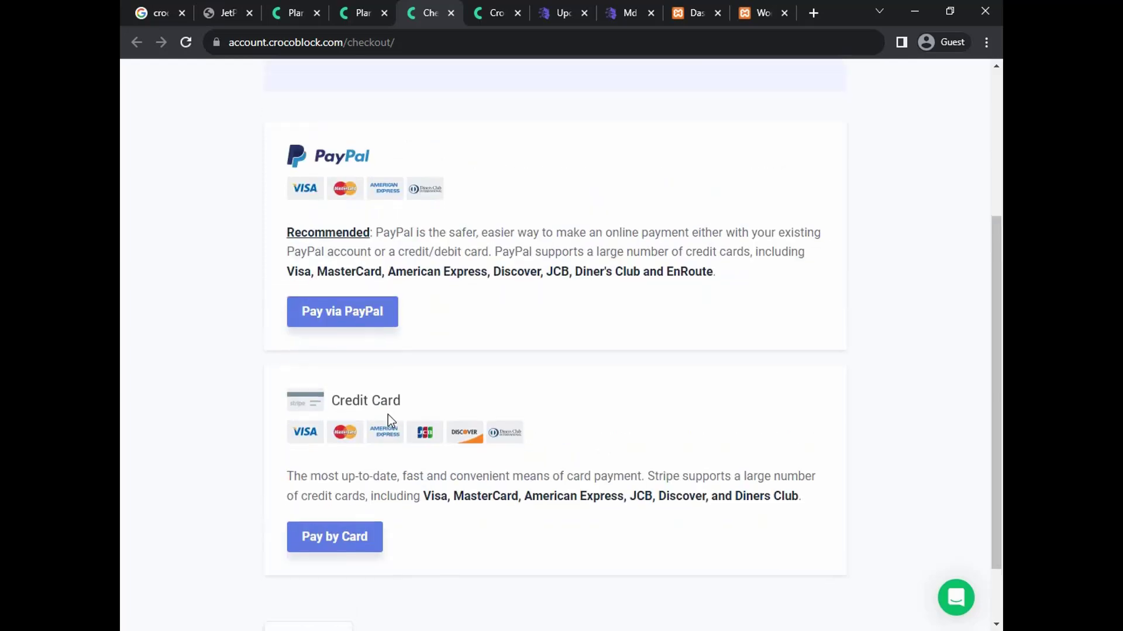
scroll(387, 415, "down", 1)
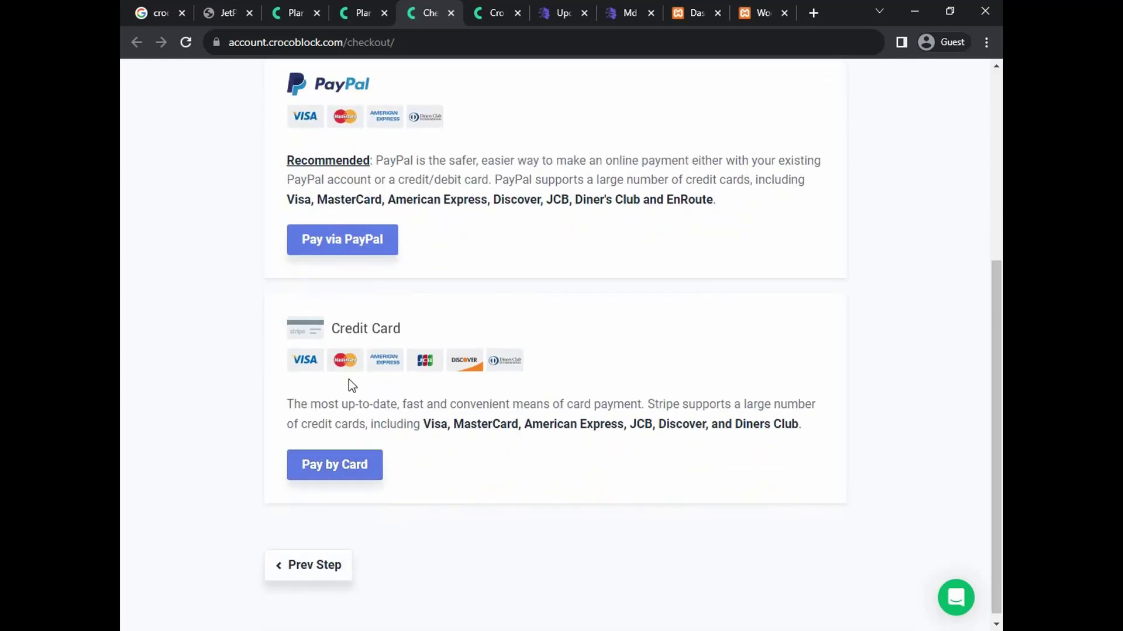
scroll(412, 372, "up", 2)
scroll(446, 387, "down", 2)
scroll(427, 413, "up", 2)
scroll(434, 333, "up", 2)
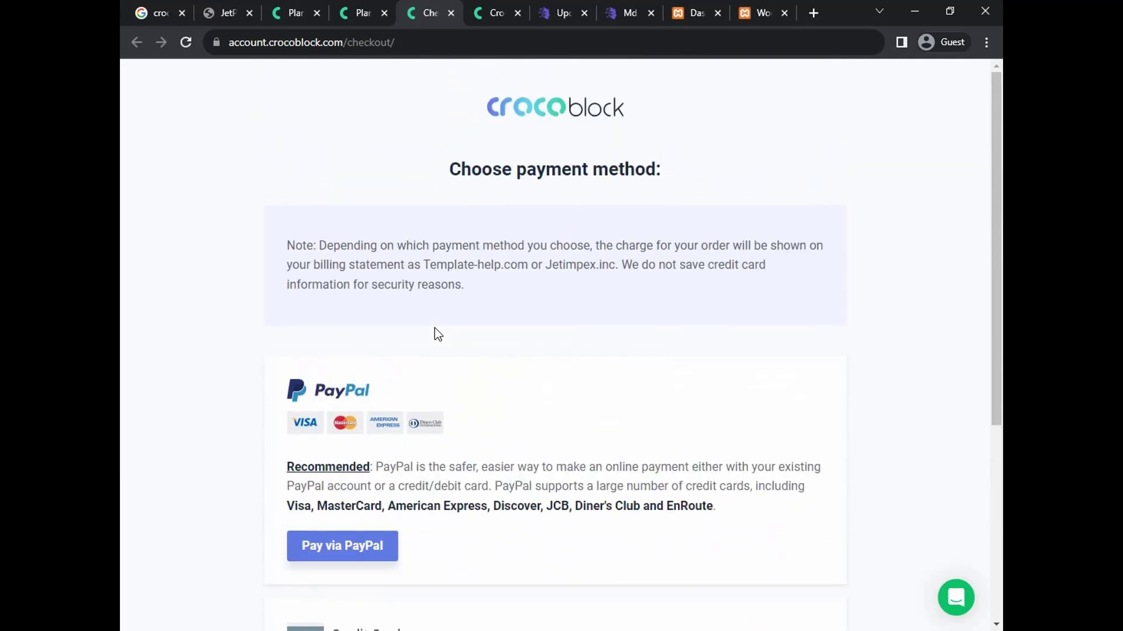
scroll(435, 318, "down", 4)
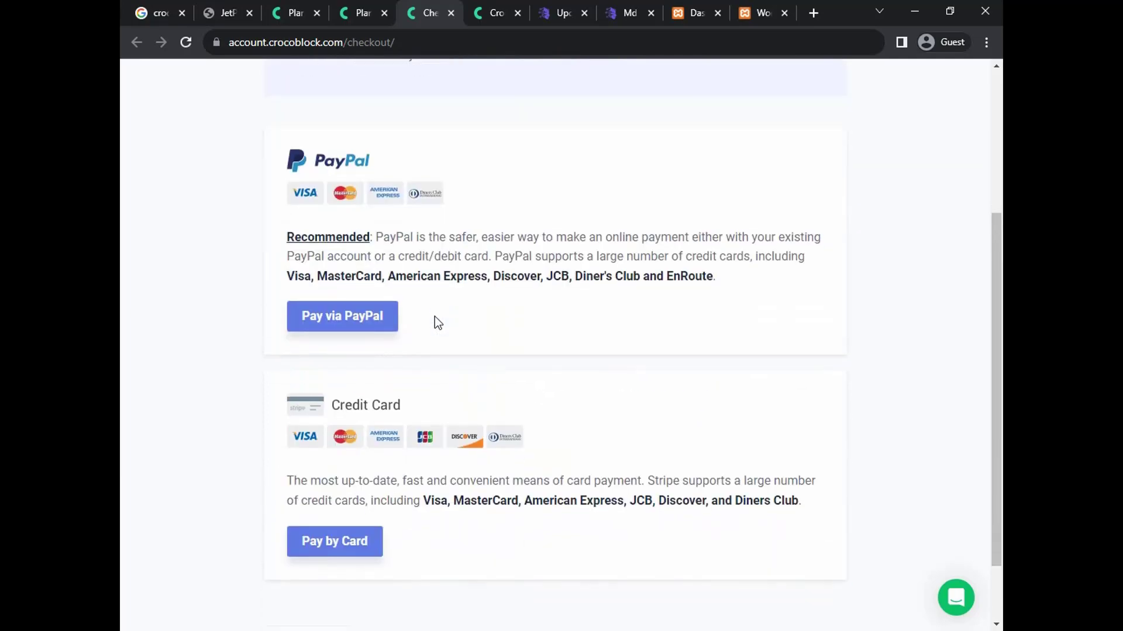
scroll(440, 310, "up", 1)
Switch through the pricing and homepage tabs to the account.crocoblock.com login page
left_click(480, 16)
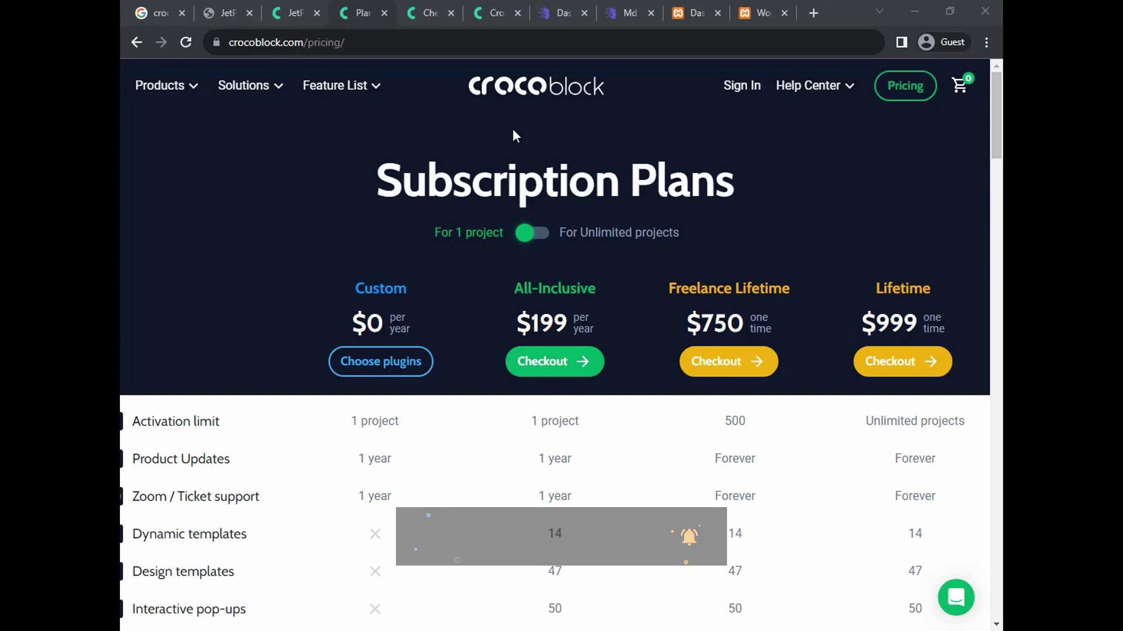
left_click(284, 16)
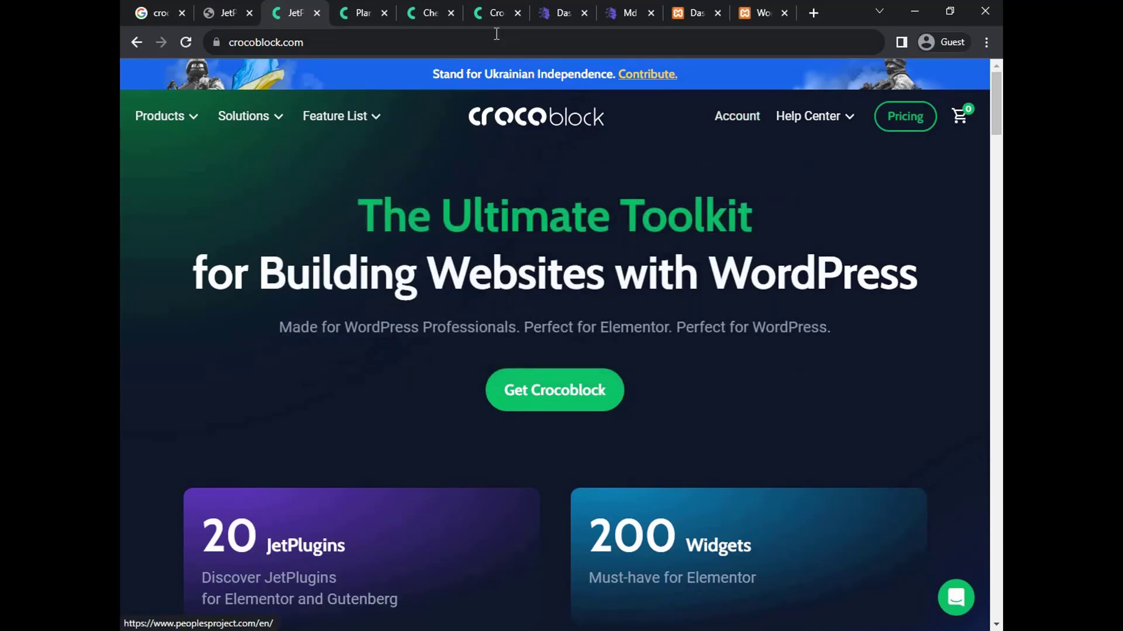
left_click(484, 14)
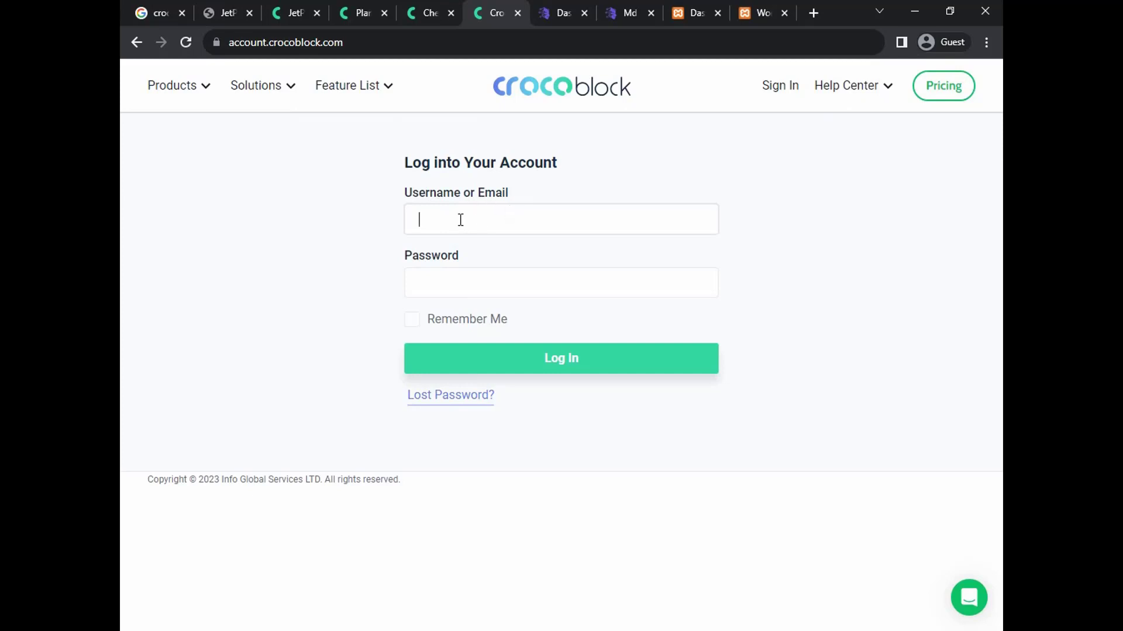
Display 1.png in Photos, zooming in and out on the account's downloads and $69.00 purchase
left_click(449, 286)
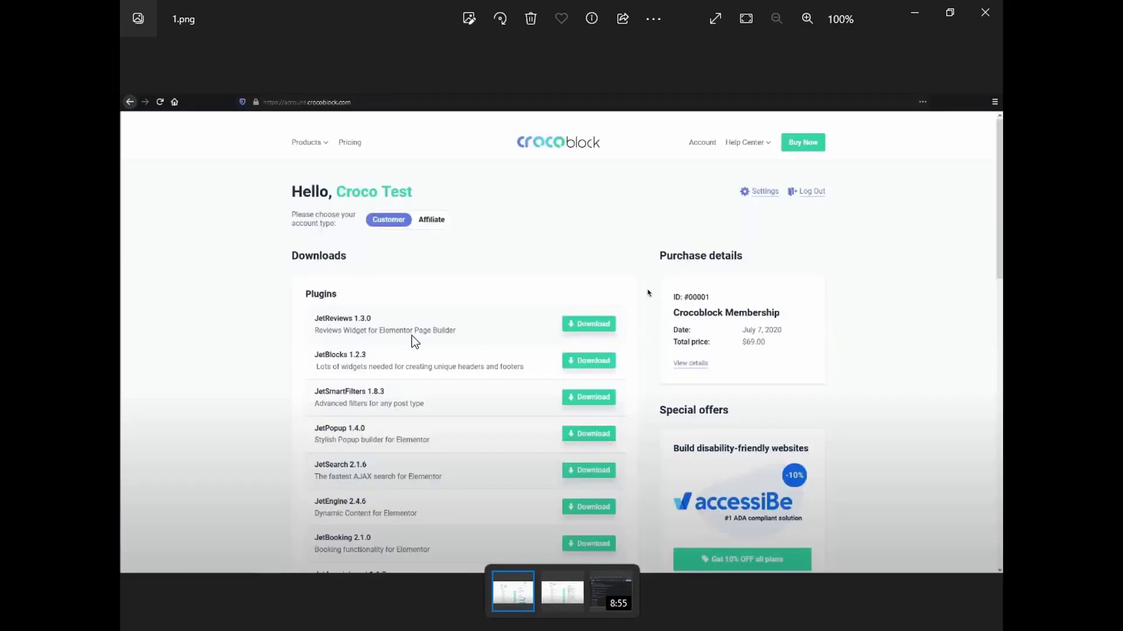
scroll(566, 319, "up", 2)
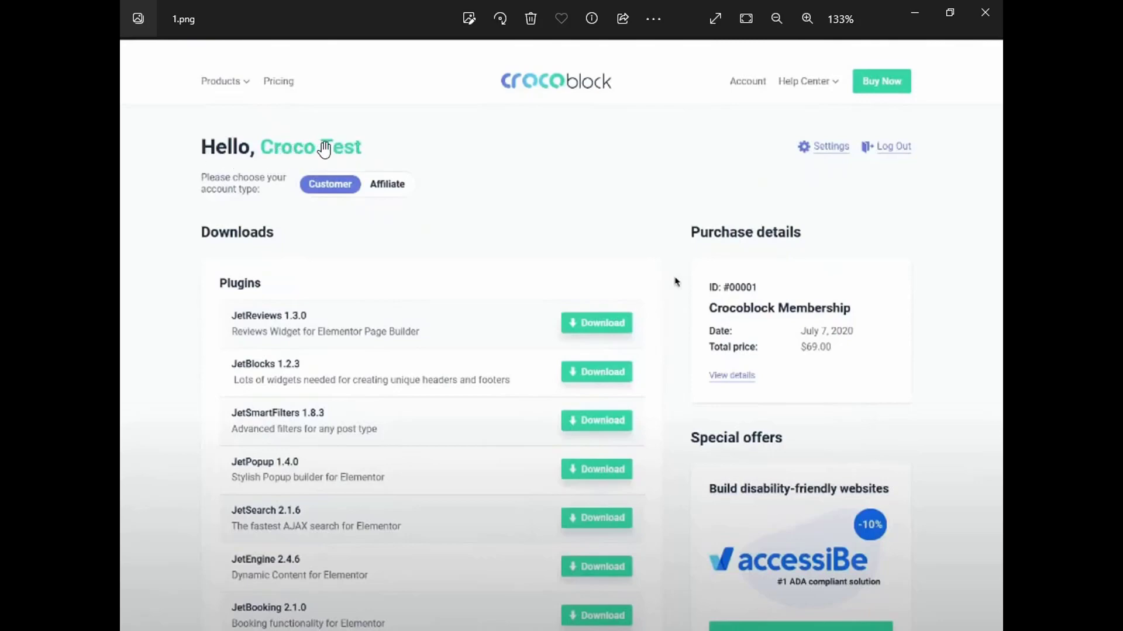
scroll(409, 325, "down", 1)
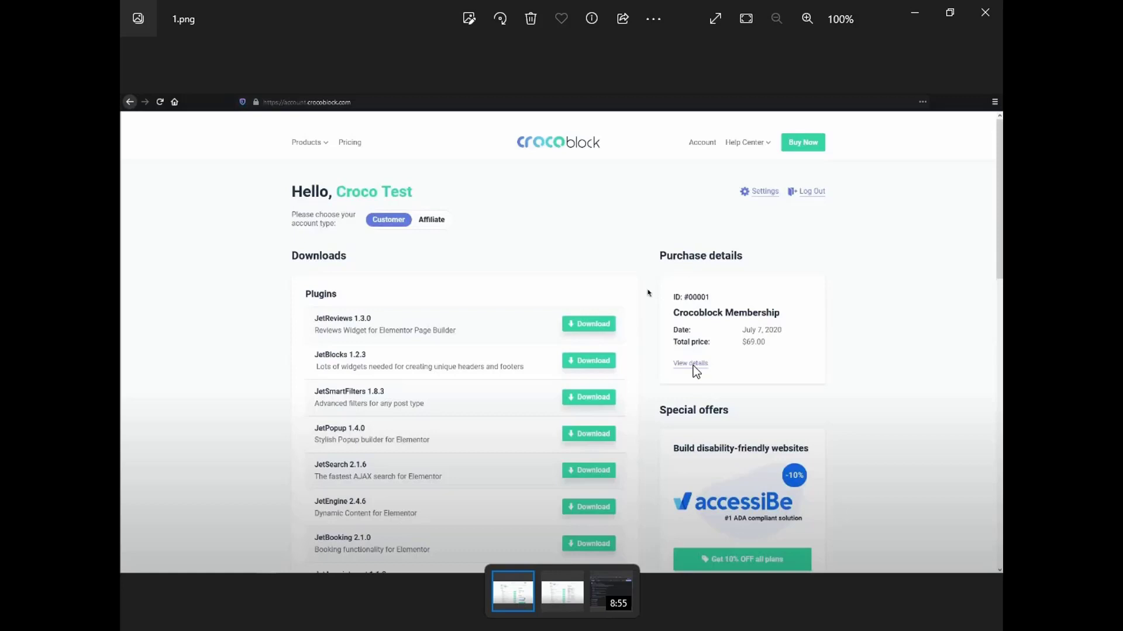
Advance to 2.png showing the membership's expanded purchase and license details
key("Right")
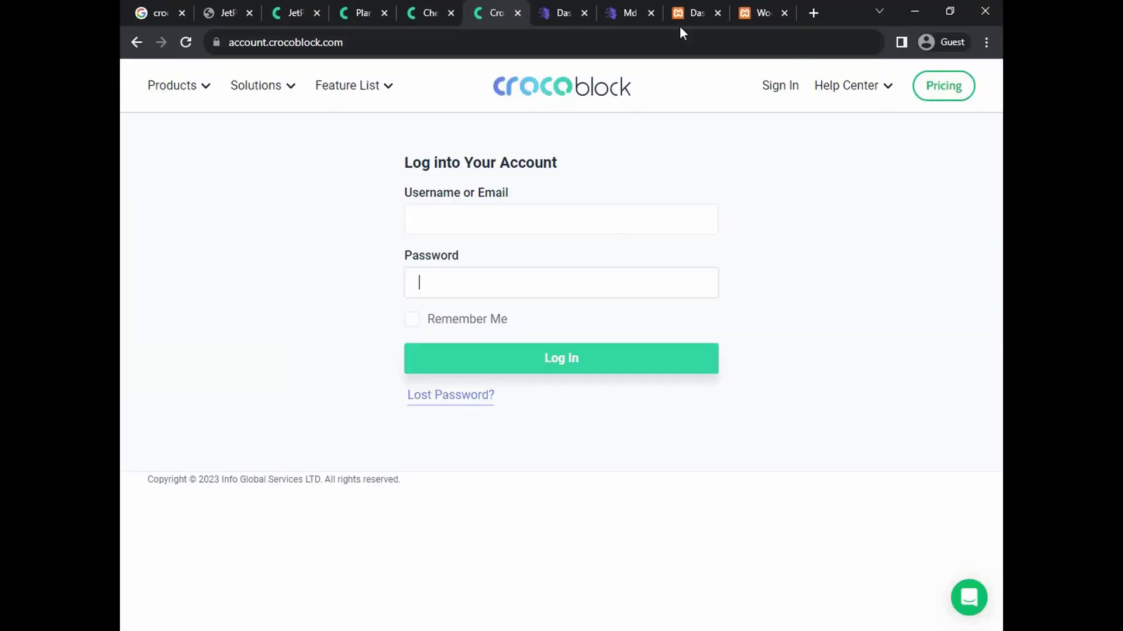
left_click(690, 16)
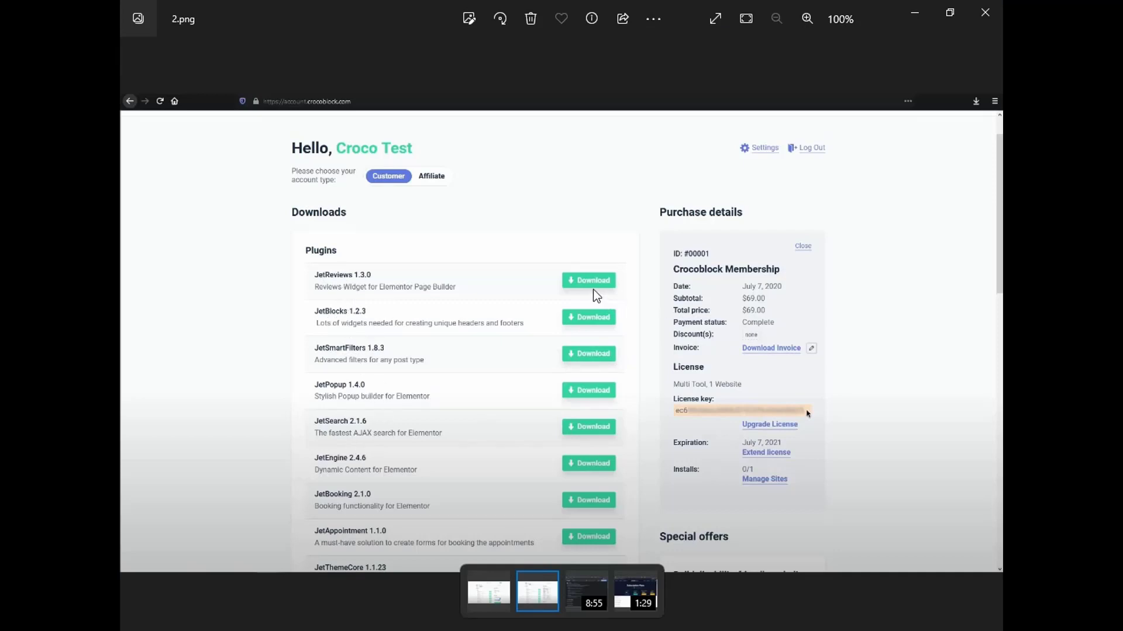
Close Photos, then select and deselect the plugin ZIP files in CrocoBlock Update Plugins
key("alt+F4")
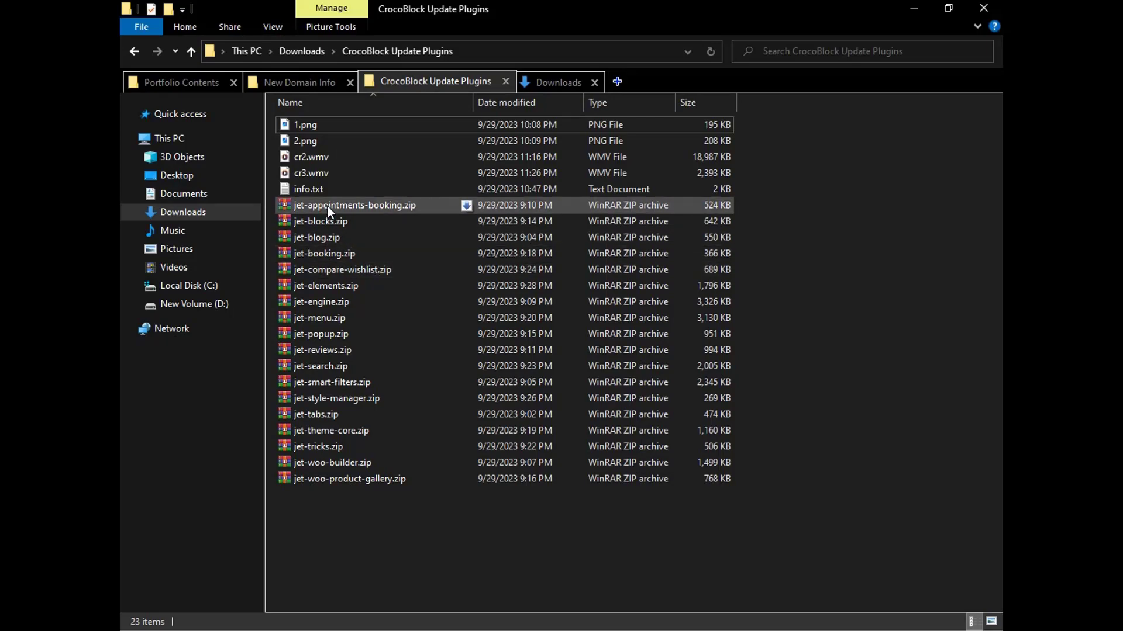
left_click_drag(332, 538, 333, 209)
left_click(345, 527)
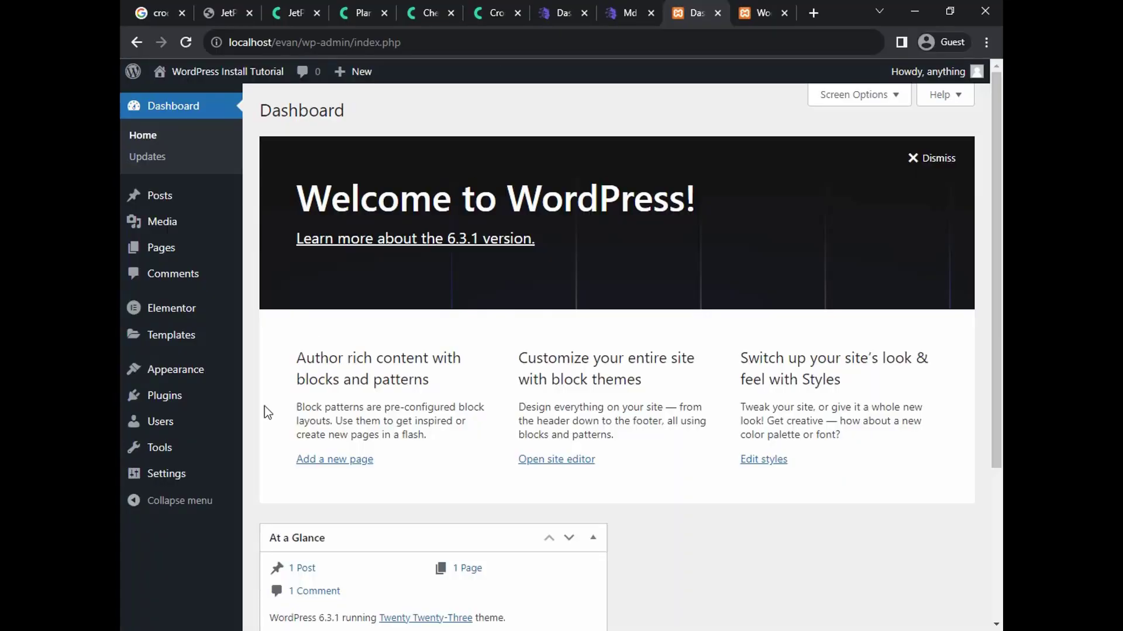
Go to Plugins > Add New and bring up the Upload Plugin form
left_click(195, 399)
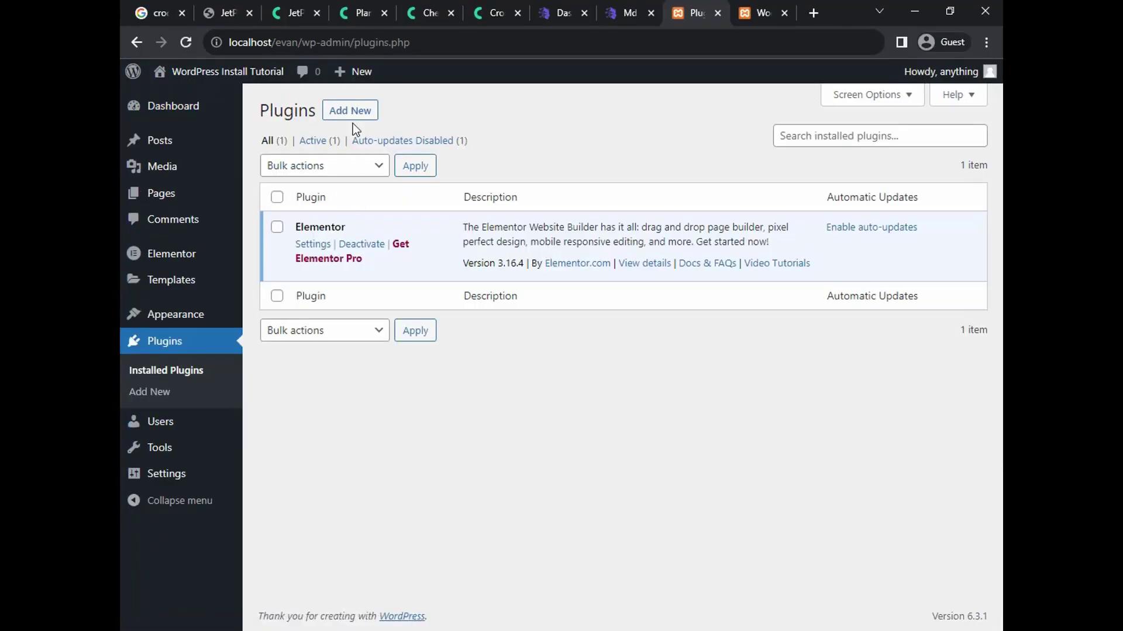
left_click(342, 116)
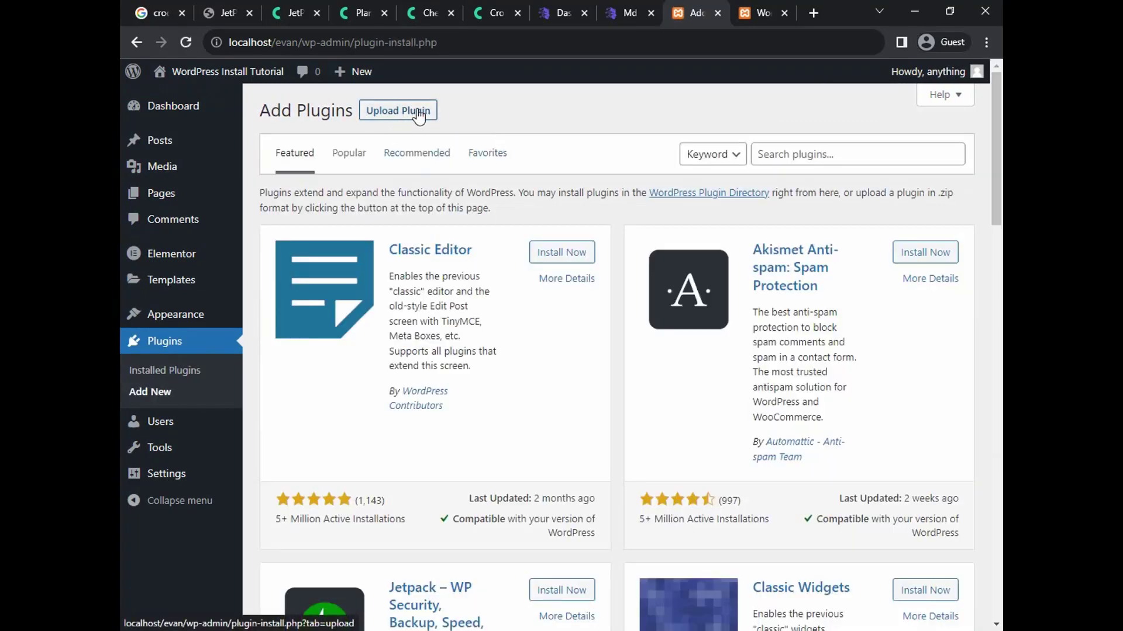
left_click(405, 116)
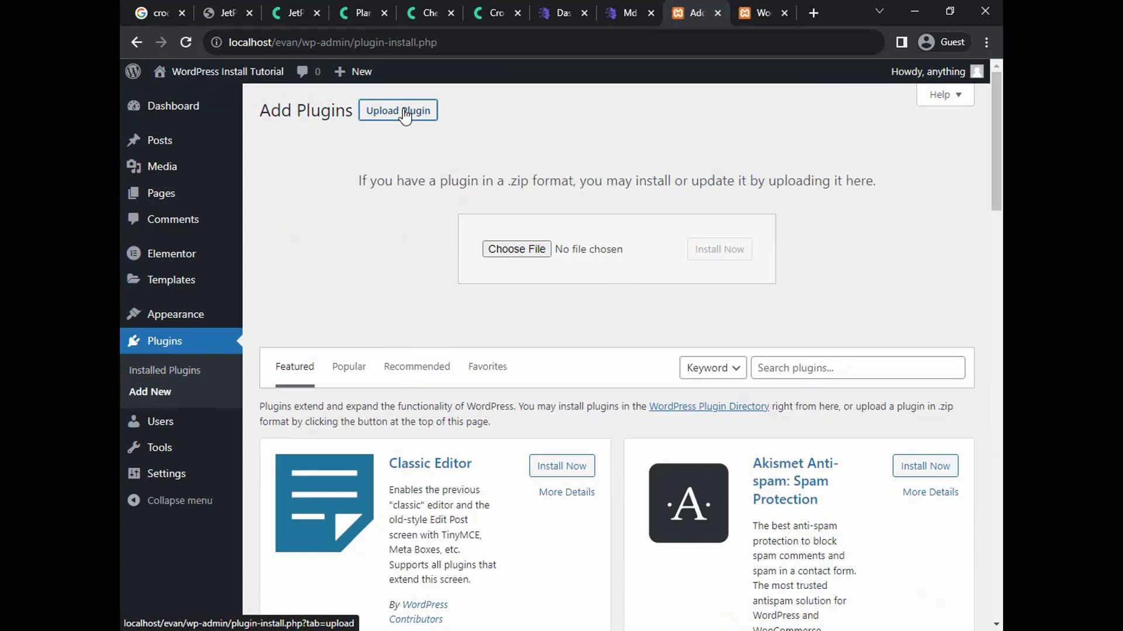
Choose jet-tricks.zip as the plugin file and install it
left_click(510, 249)
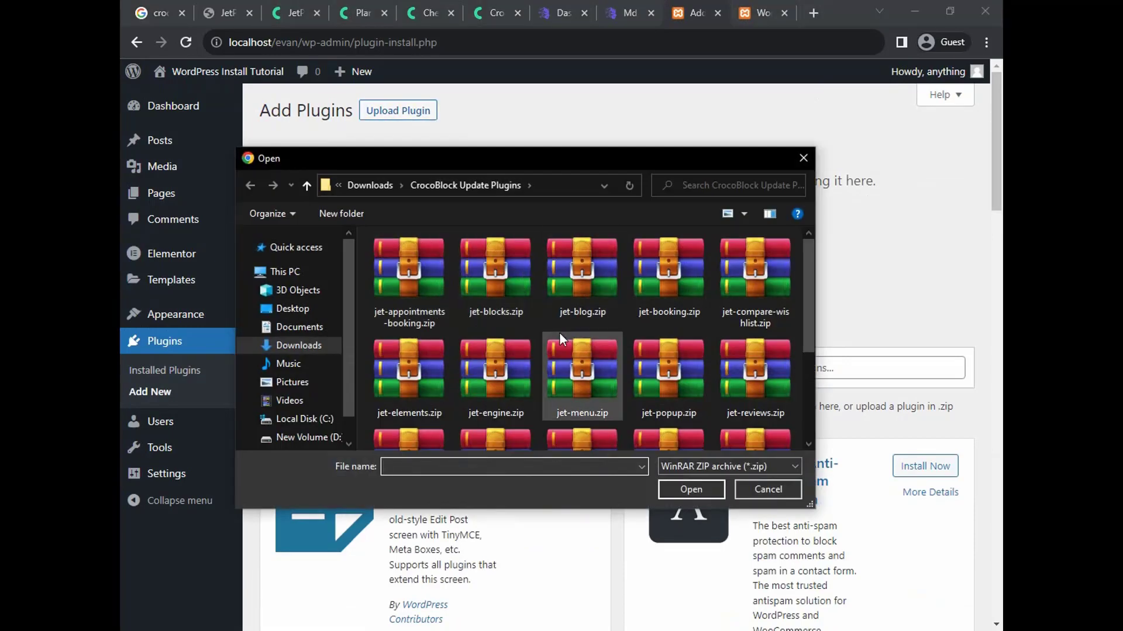
scroll(559, 332, "down", 3)
scroll(559, 332, "up", 3)
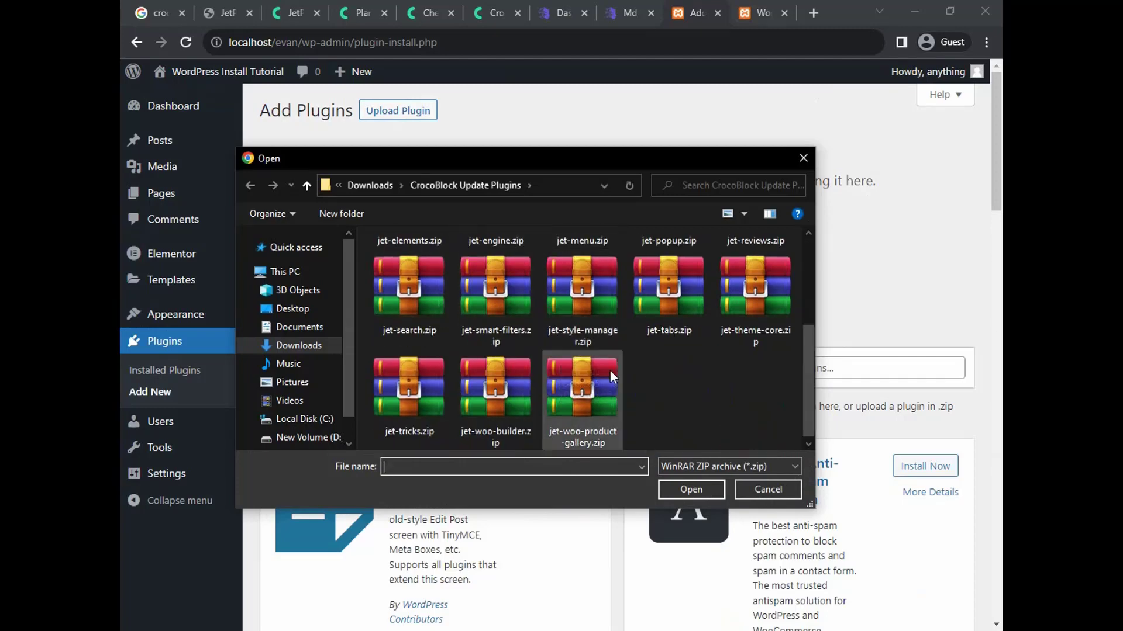
left_click(409, 406)
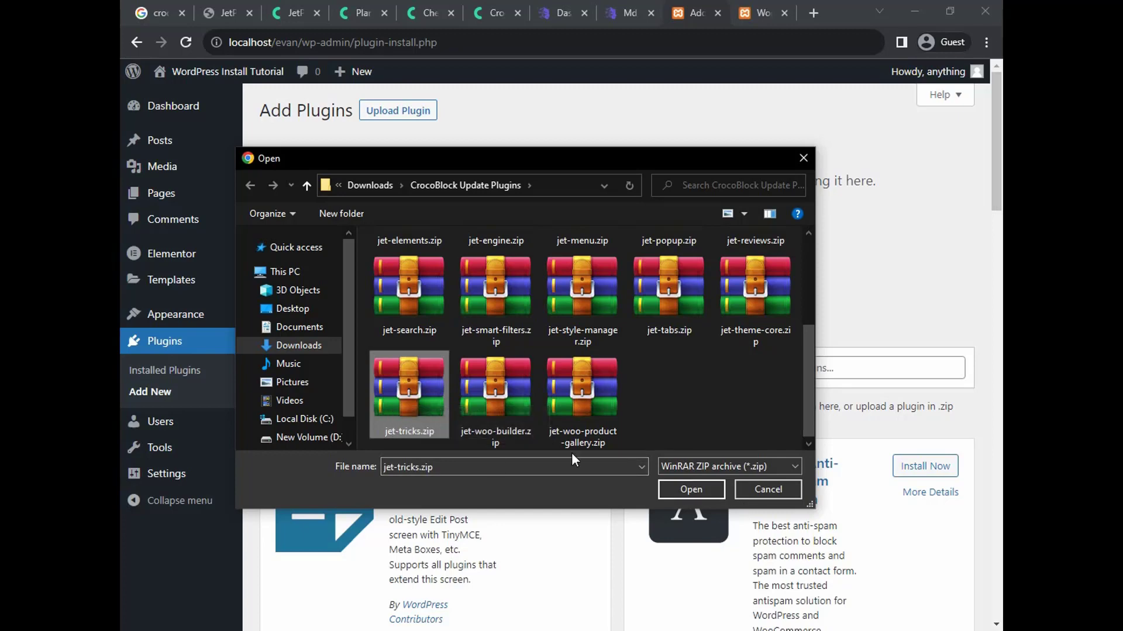
left_click(710, 495)
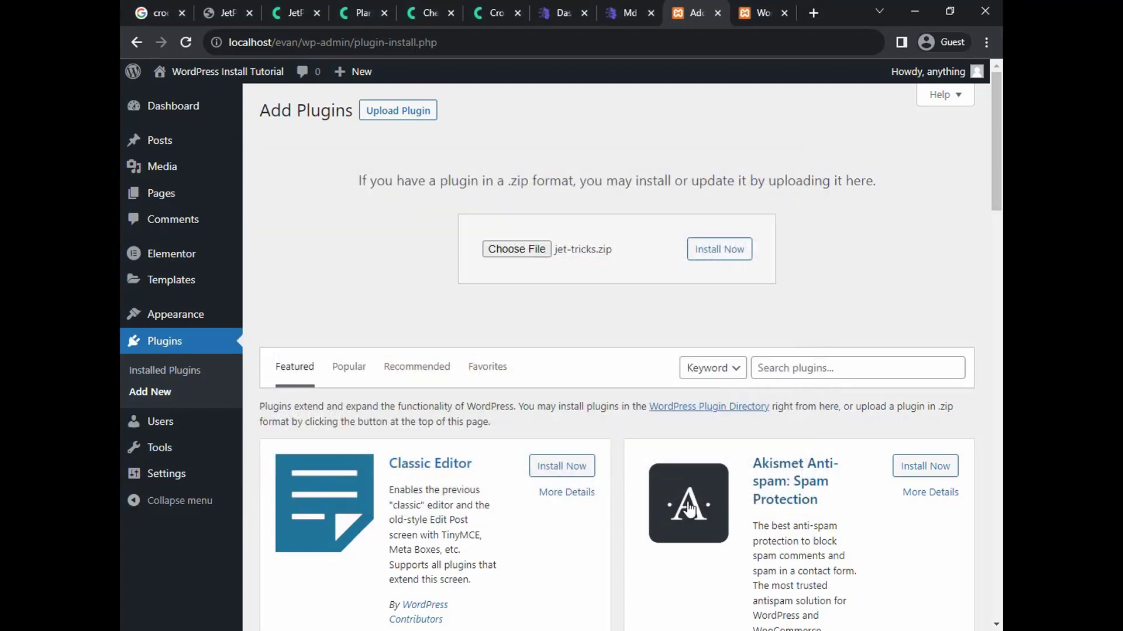
left_click(724, 256)
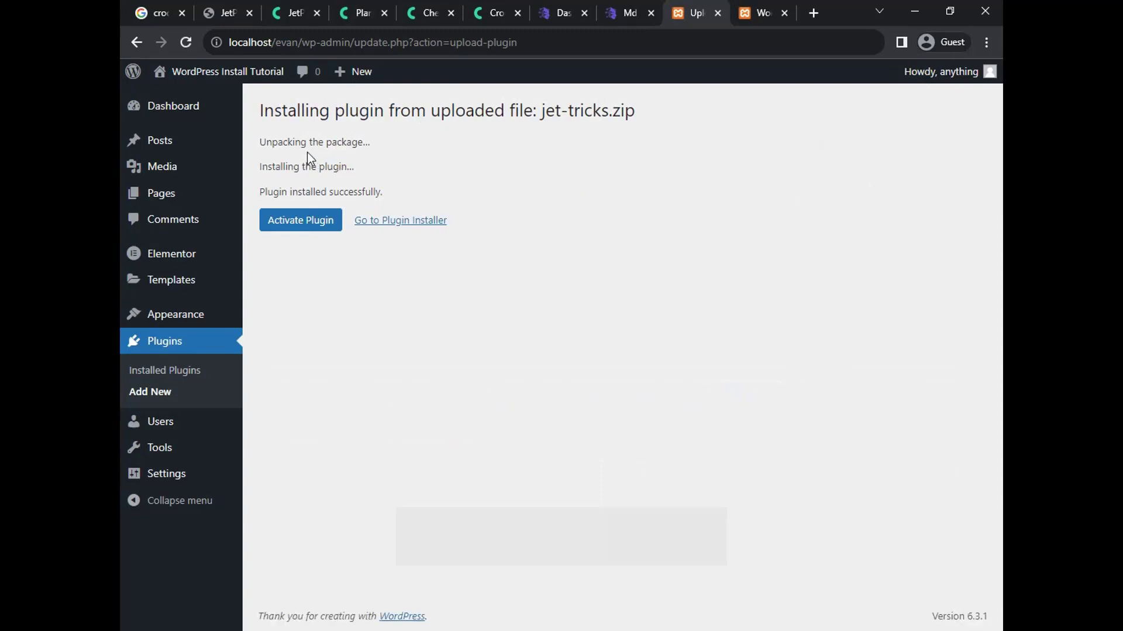
Activate JetTricks 1.4.6 and reveal the new Crocoblock submenu in the admin sidebar
left_click(303, 226)
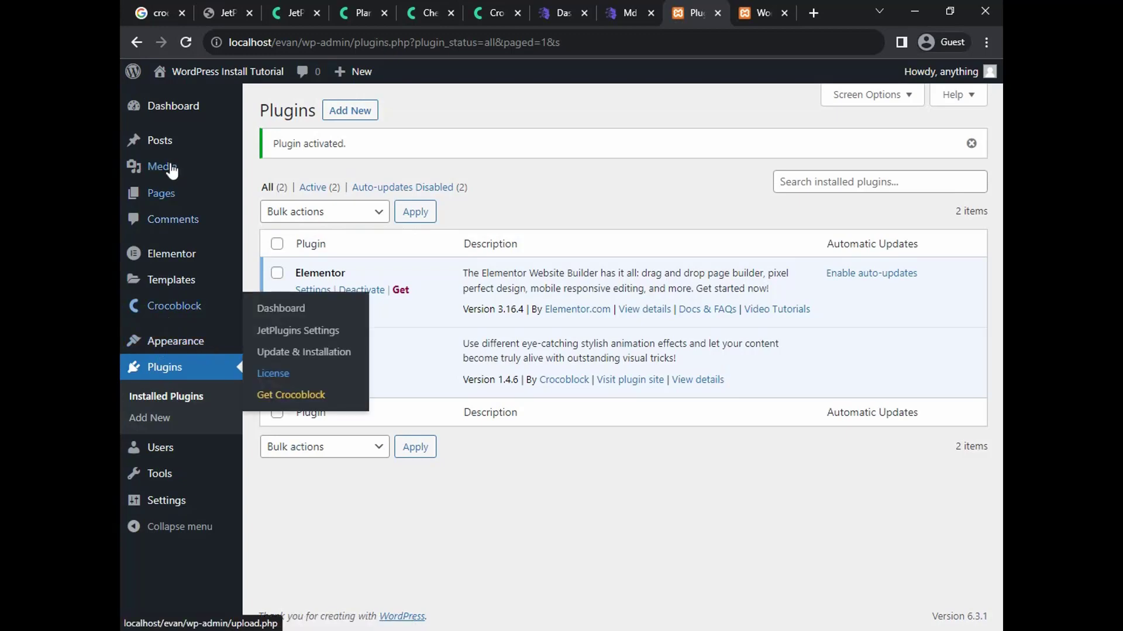
mouse_move(169, 309)
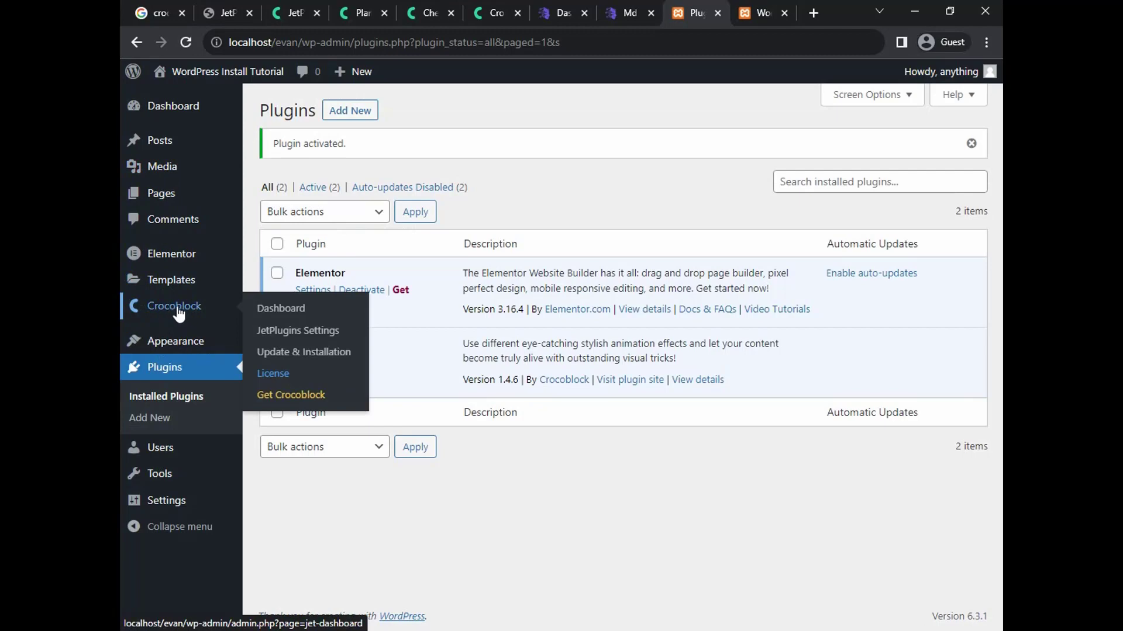
From Crocoblock > Dashboard, use Activate Now under Active Licence to bring up Your Licenses
left_click(282, 311)
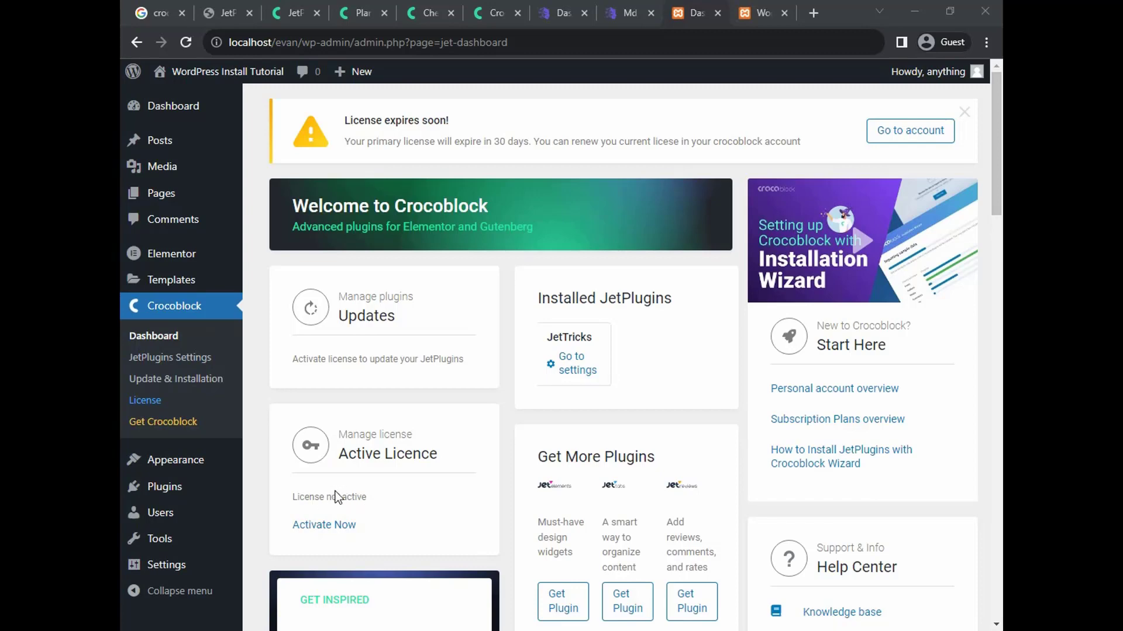
left_click(329, 526)
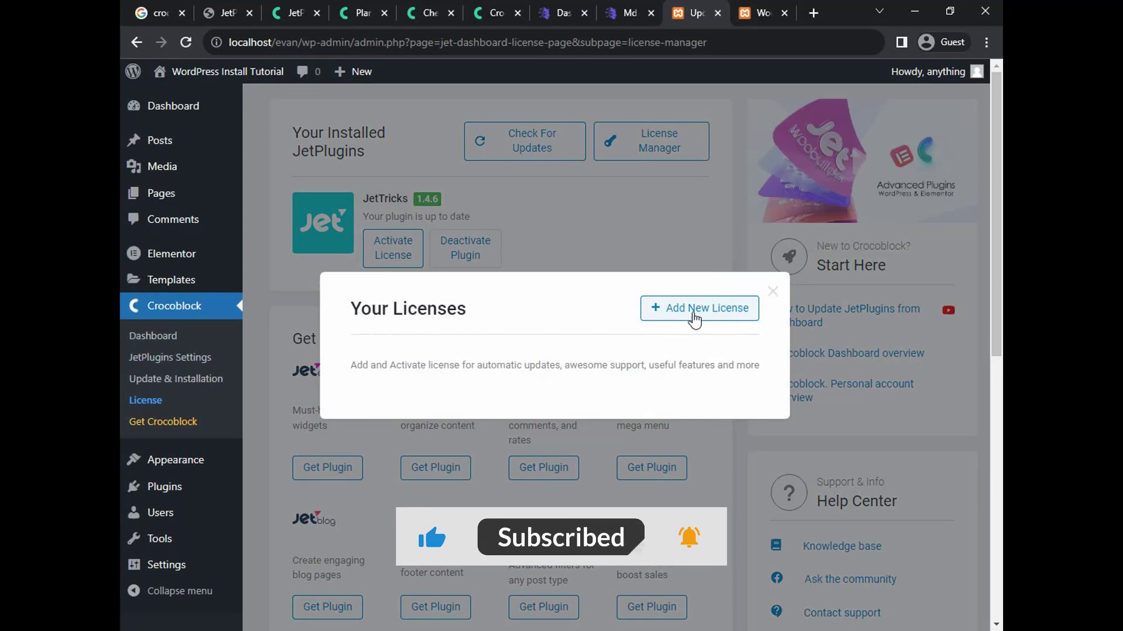
Start adding a new license, check the key screenshot in Photos, then close the activation form
left_click(682, 315)
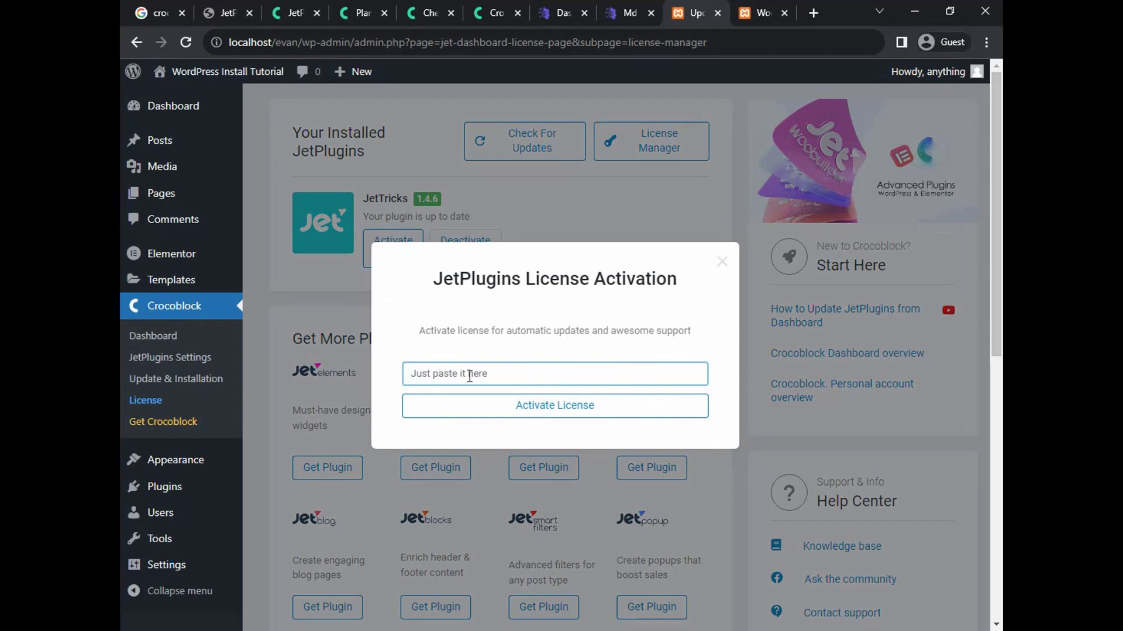
key("alt+Tab")
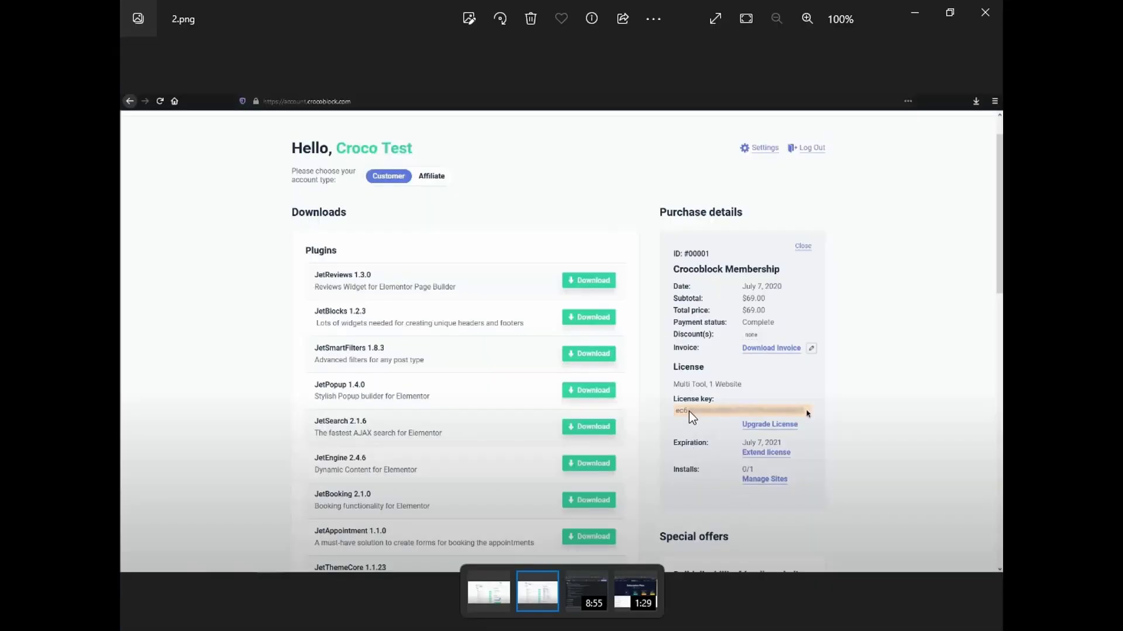
key("alt+Tab")
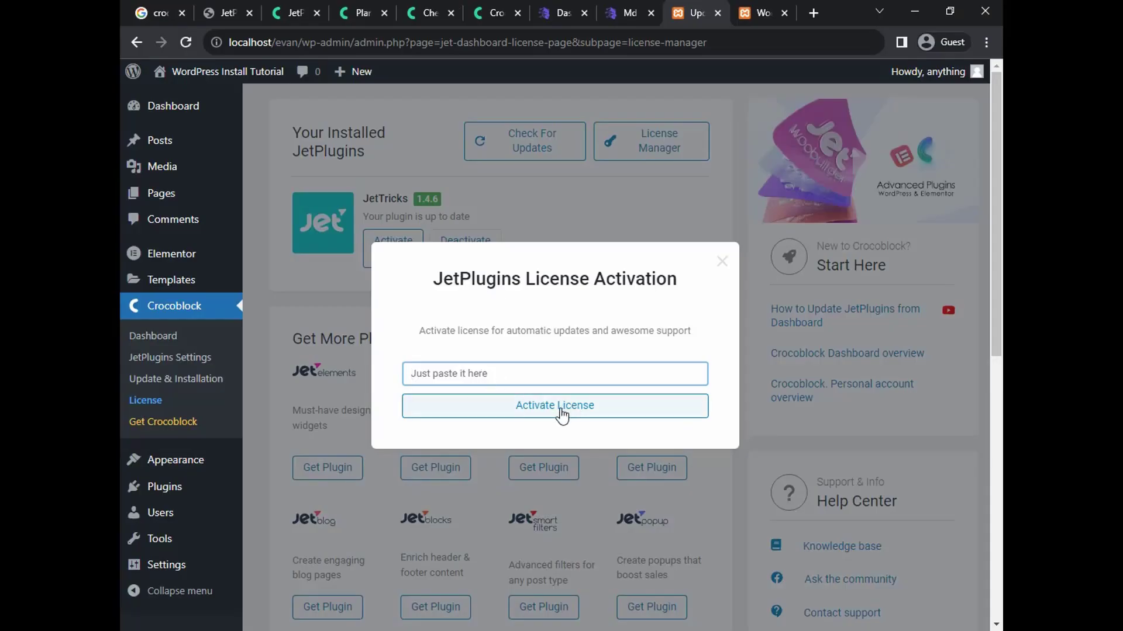
left_click(722, 262)
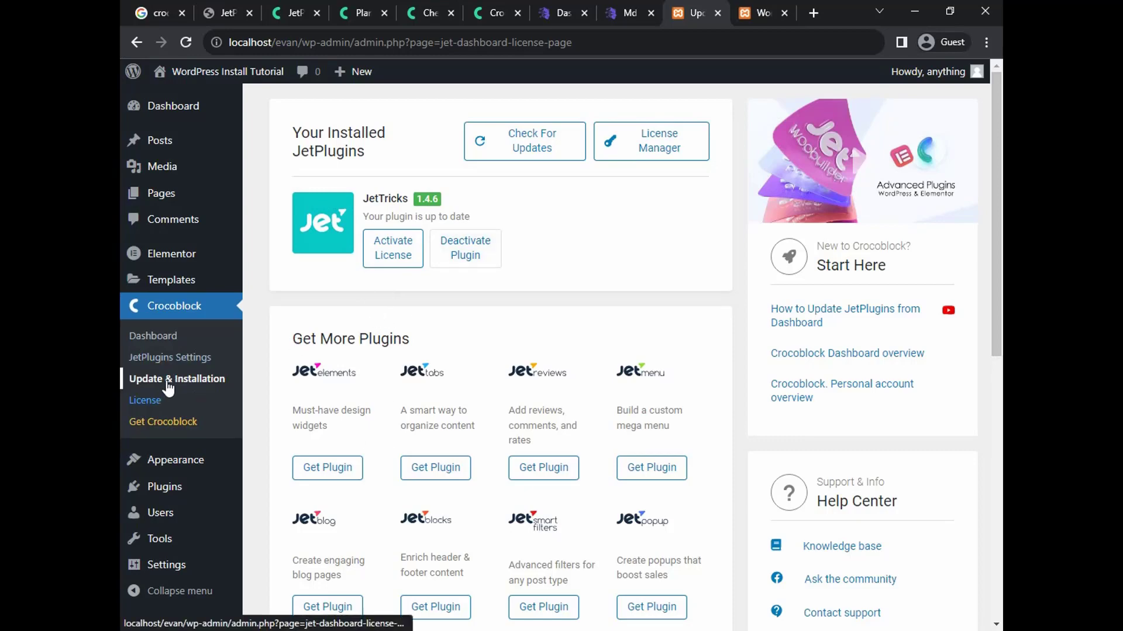
Review Crocoblock's Update & Installation page, then switch to the live site's homepage tab
left_click(201, 386)
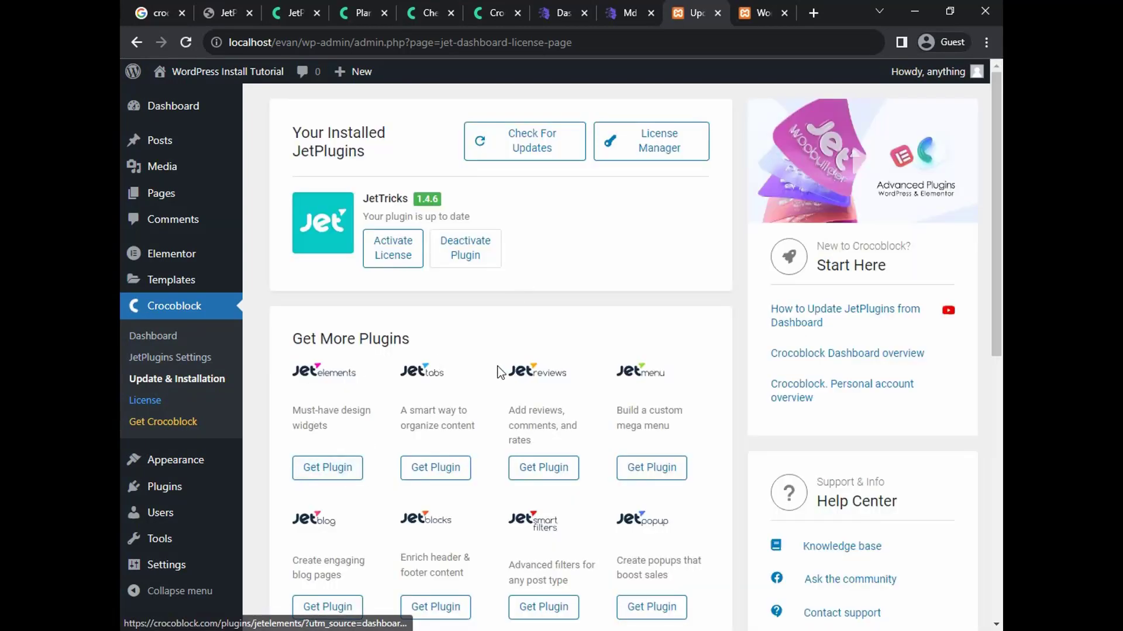
scroll(706, 371, "down", 1)
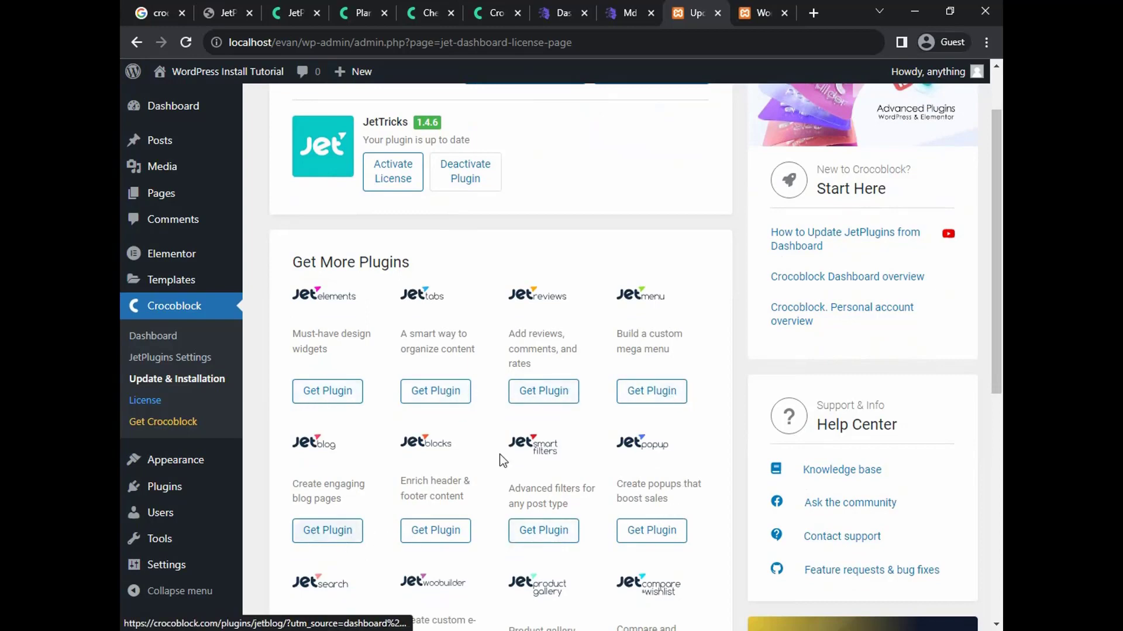
scroll(664, 403, "up", 1)
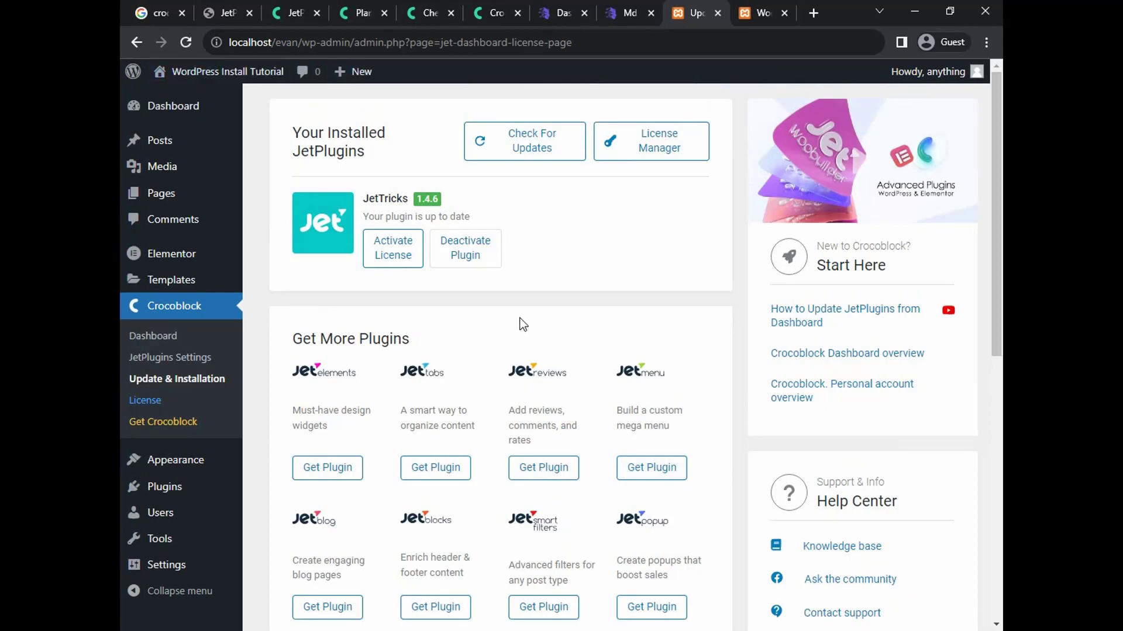
left_click(619, 12)
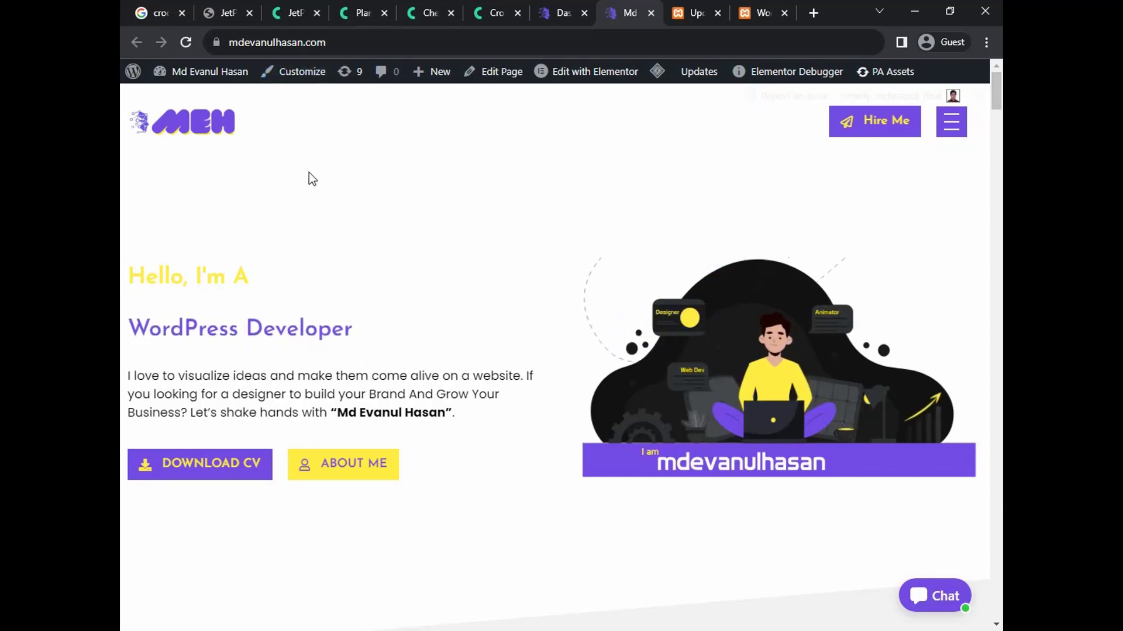
Check the Lifetime licence on the live site's Crocoblock Dashboard, then open Update & Installation
left_click(555, 15)
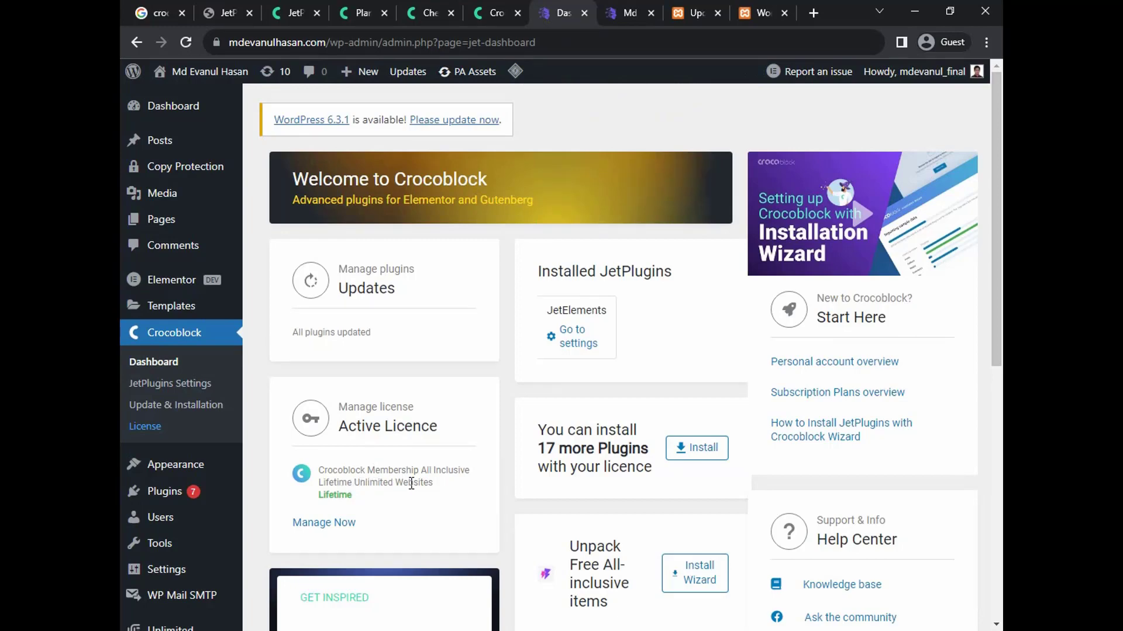
scroll(590, 372, "down", 1)
scroll(591, 381, "up", 1)
left_click_drag(320, 498, 358, 498)
left_click(359, 497)
left_click(182, 408)
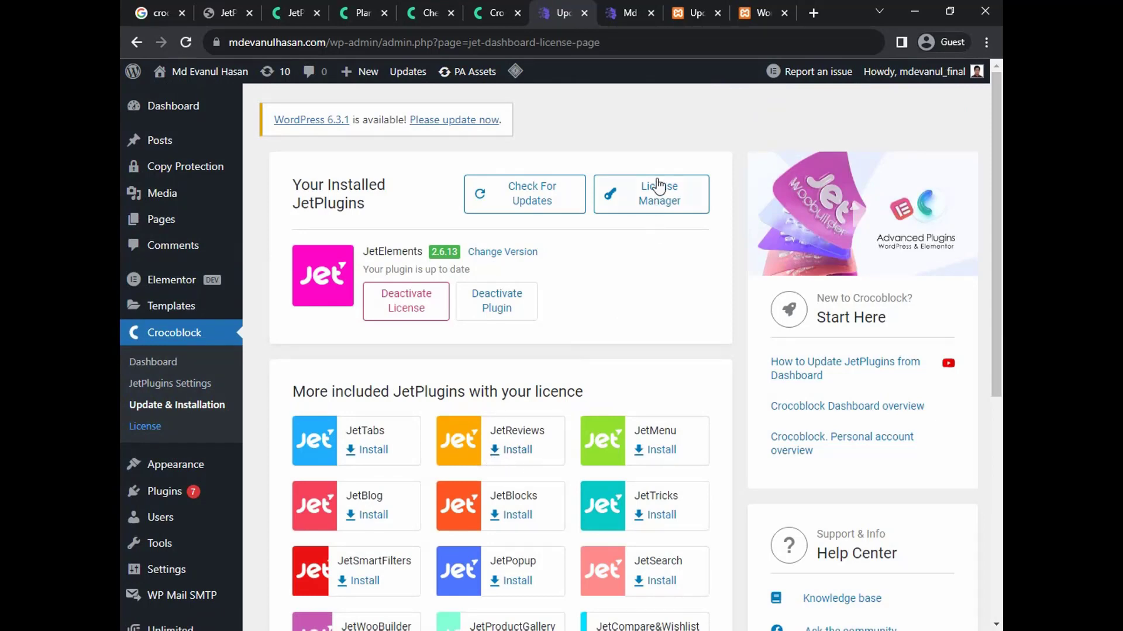
Compare with the localhost JetTricks tab, then open the live site's Crocoblock License details
left_click(680, 23)
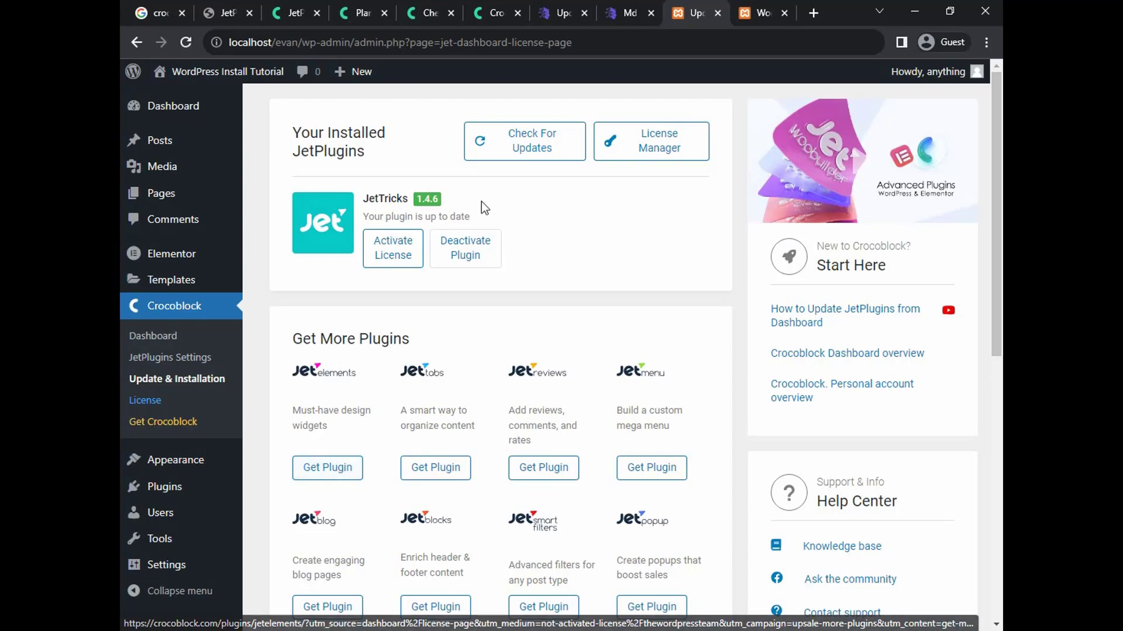
left_click(558, 14)
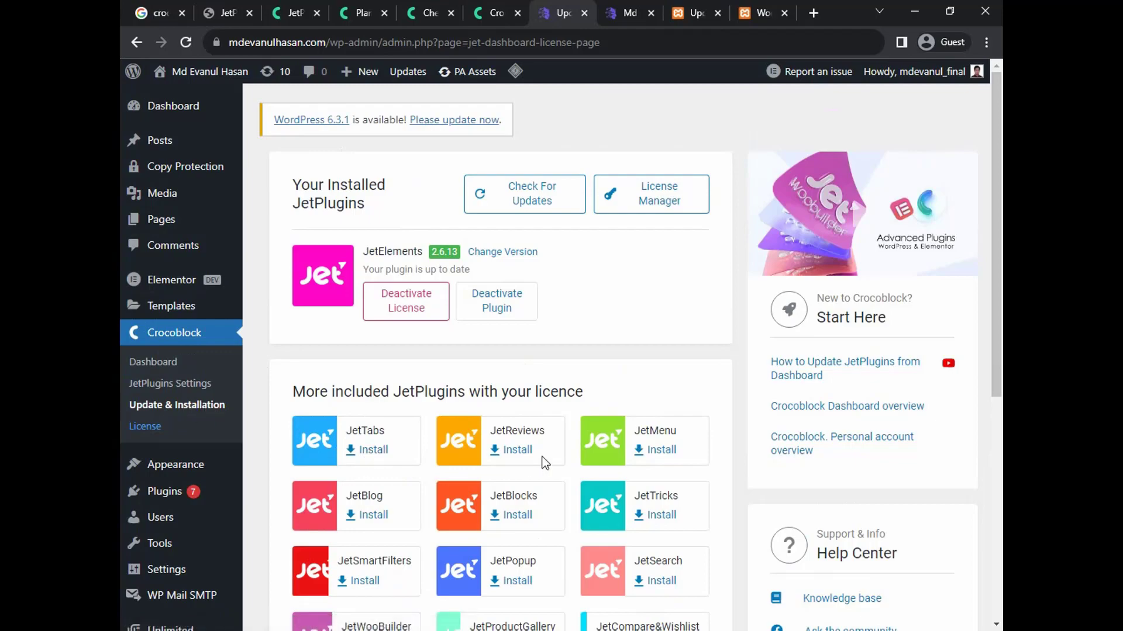
scroll(656, 499, "down", 6)
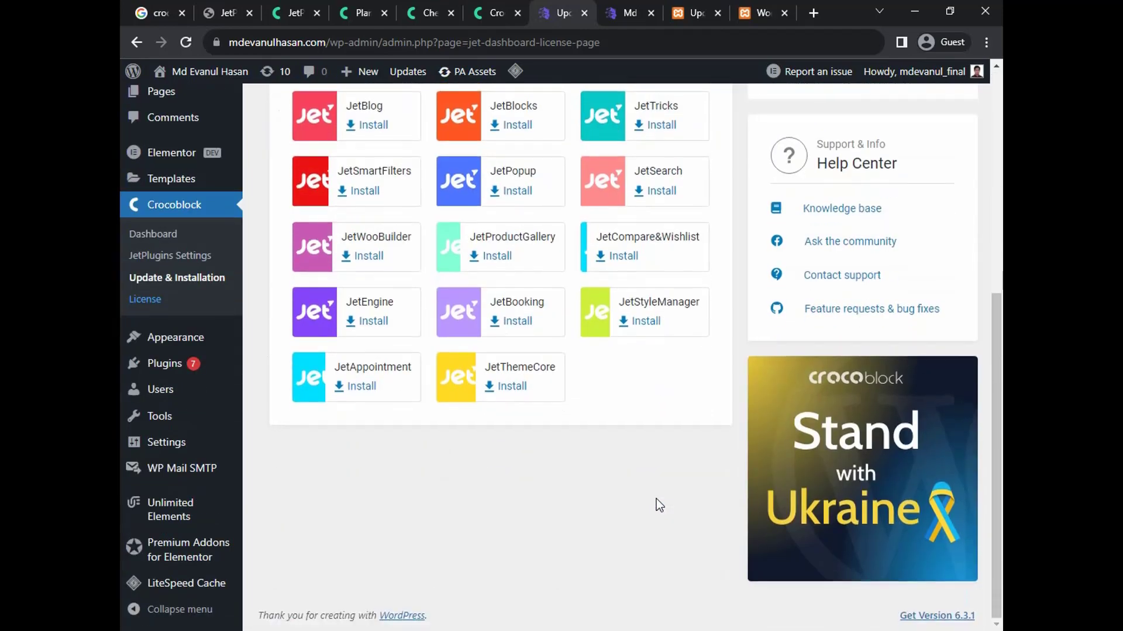
scroll(656, 499, "up", 6)
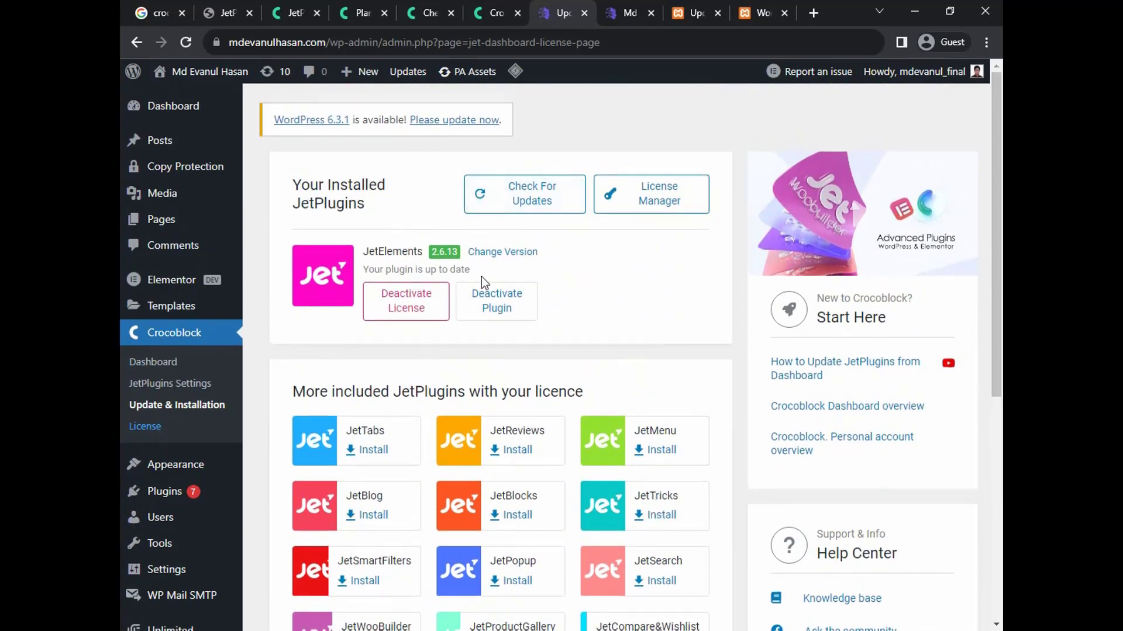
left_click(174, 430)
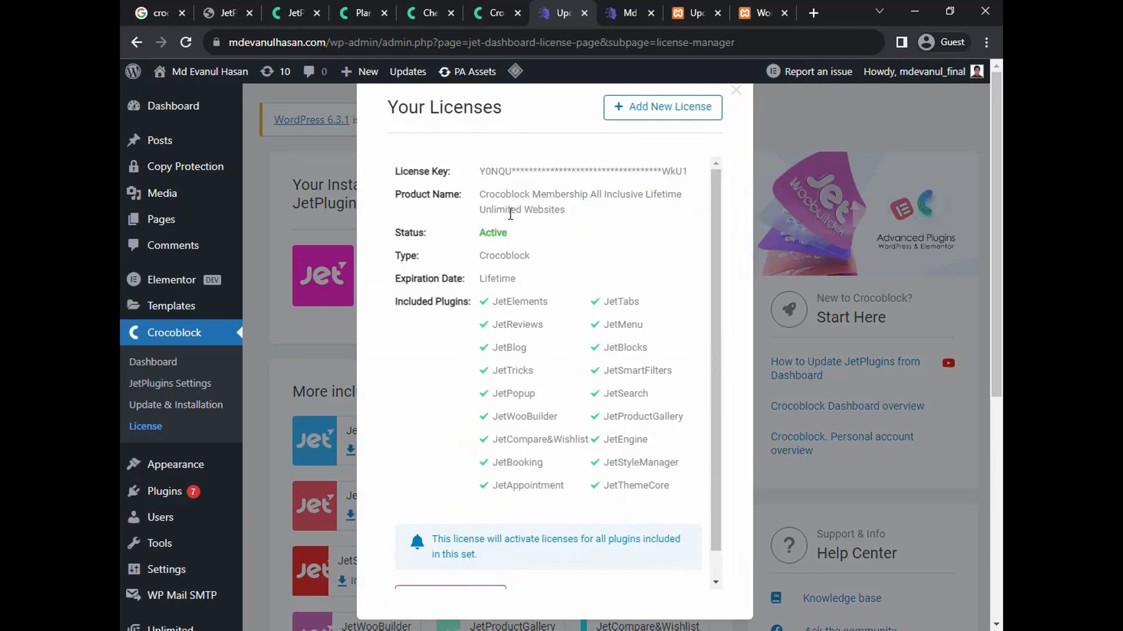
Glance at the Crocoblock Pricing plans, then scroll and close the Your Licenses dialog
left_click(357, 14)
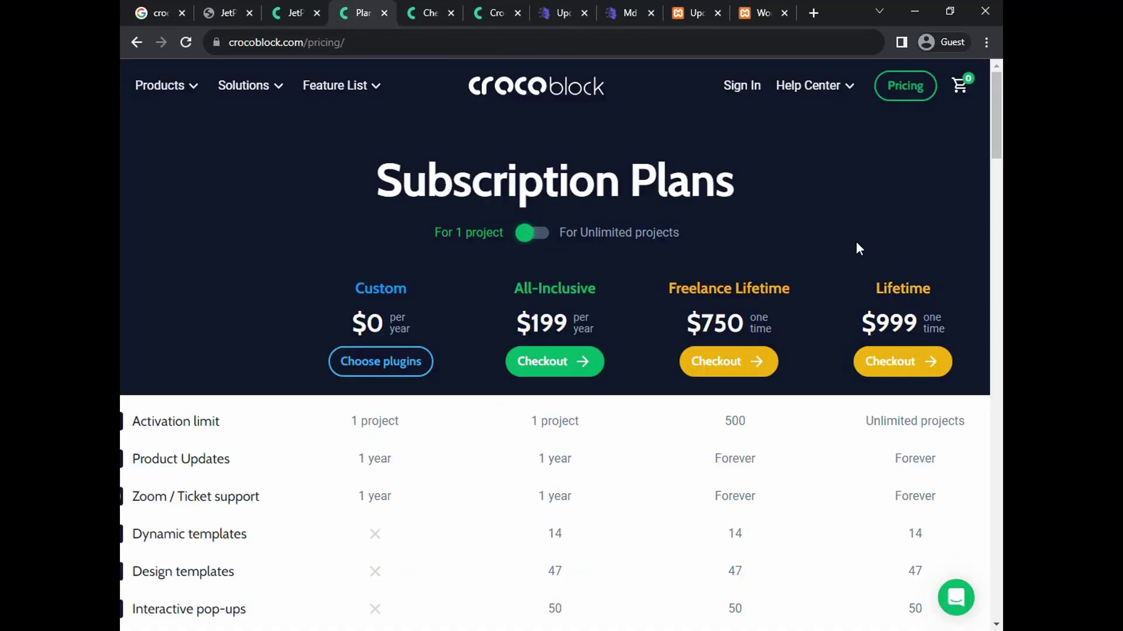
left_click(549, 14)
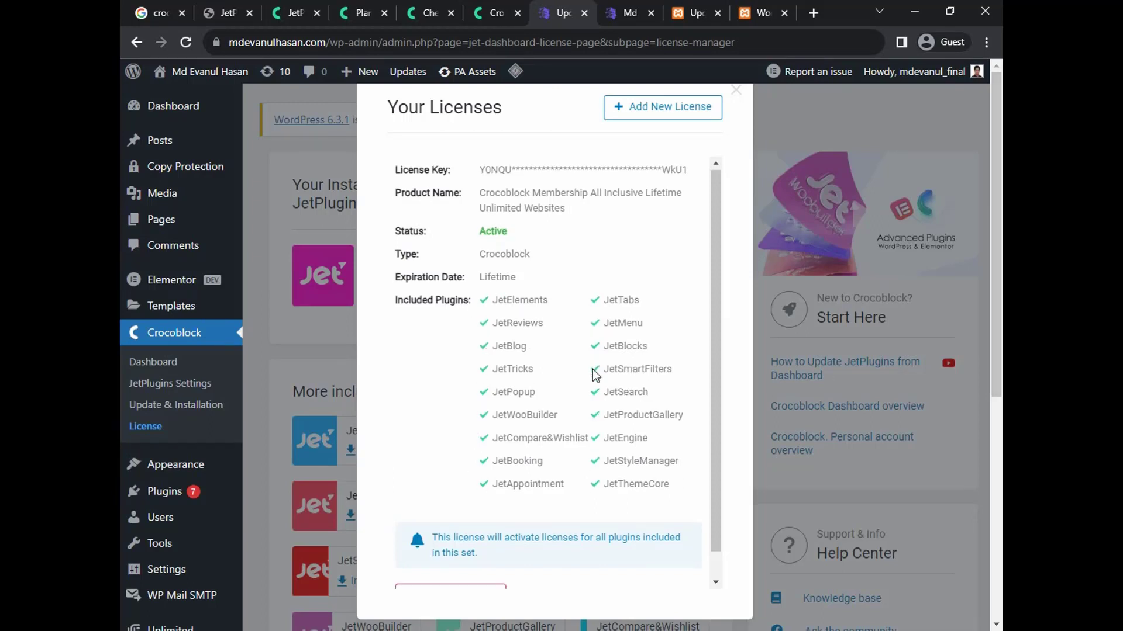
scroll(594, 372, "down", 1)
scroll(595, 372, "up", 1)
left_click(736, 91)
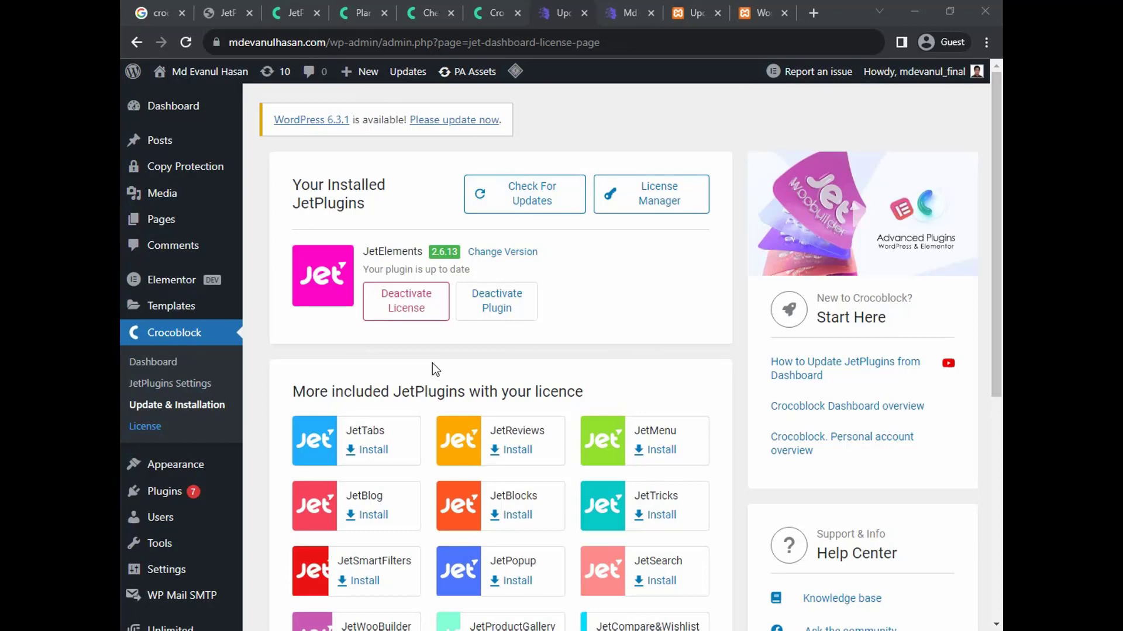
Install JetTabs from More included JetPlugins and go to the live site's Plugins list
scroll(433, 363, "down", 1)
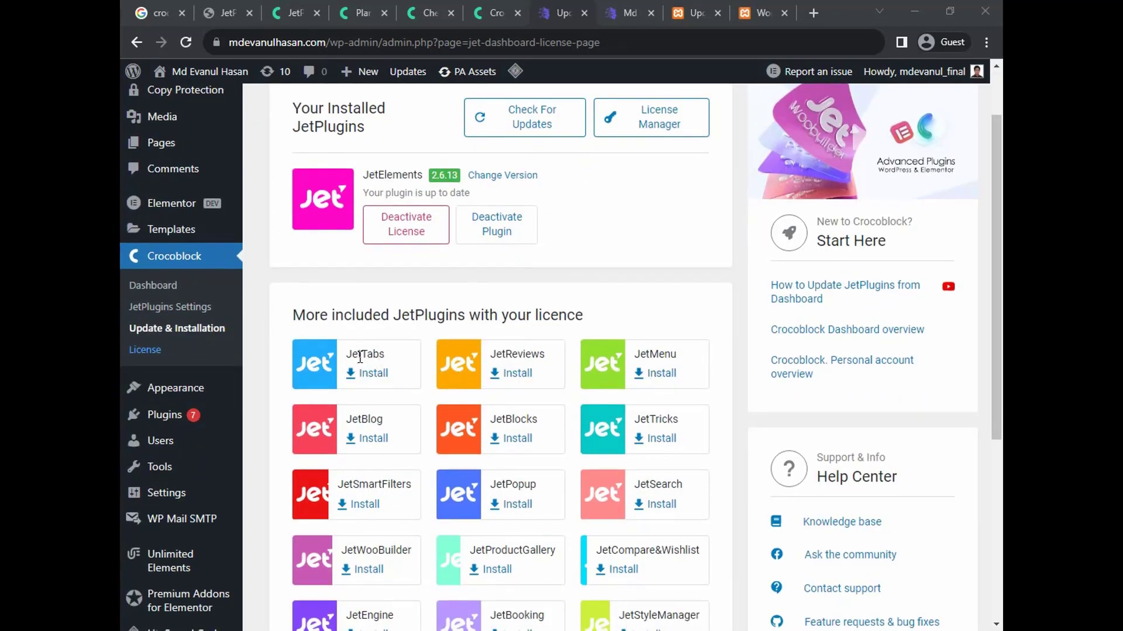
left_click(375, 375)
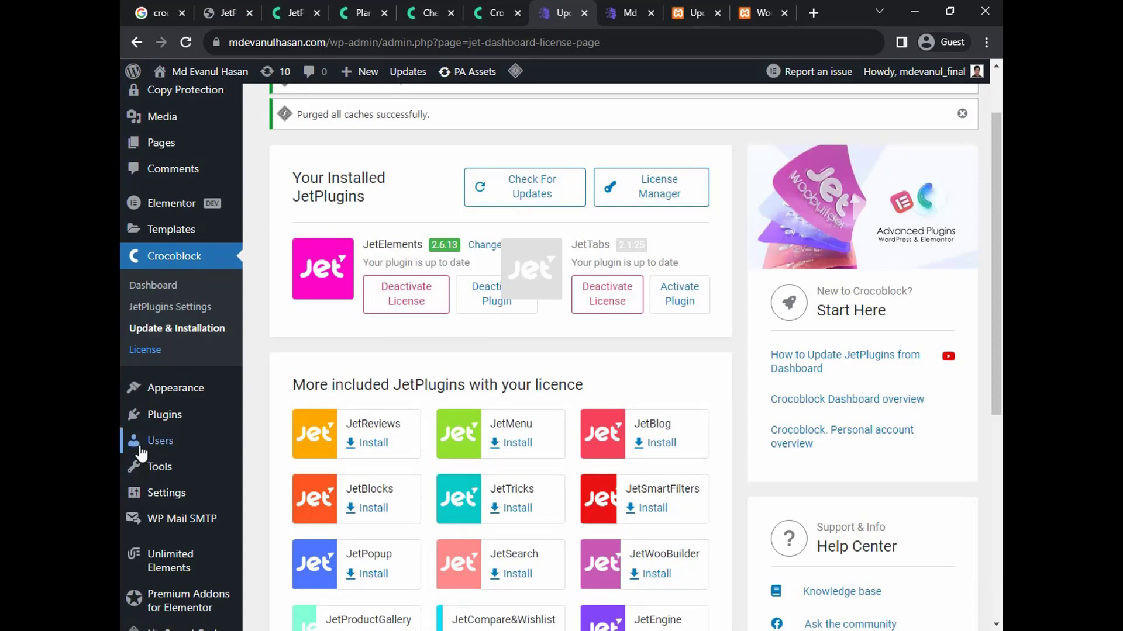
left_click(174, 419)
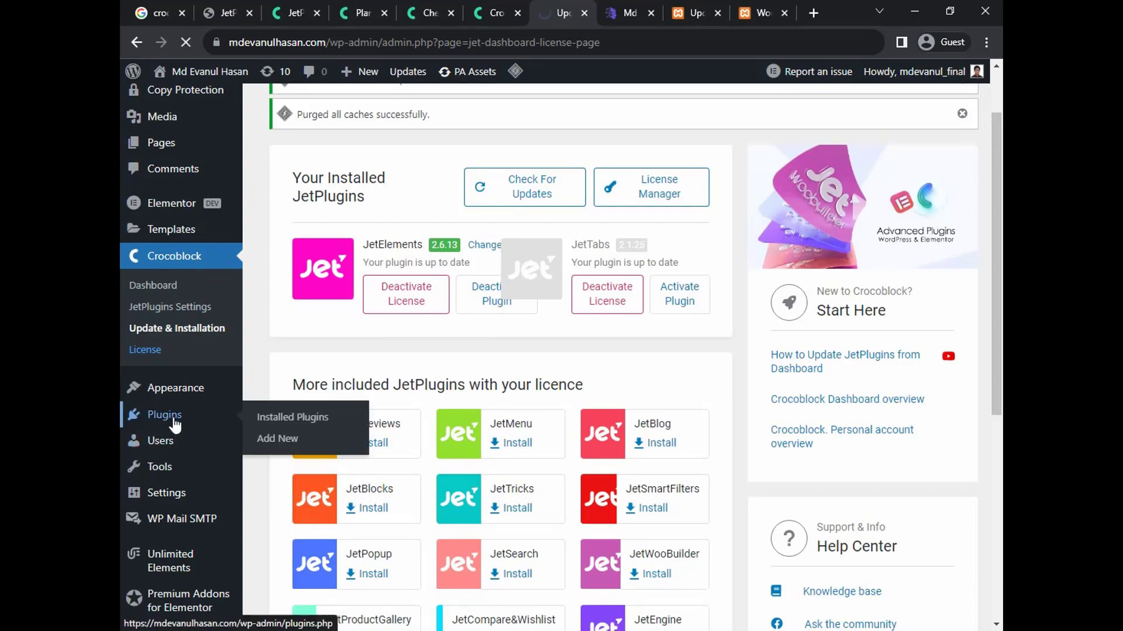
Find JetTabs For Elementor in the live plugins list, then return to the localhost Update & Installation tab
scroll(488, 386, "down", 4)
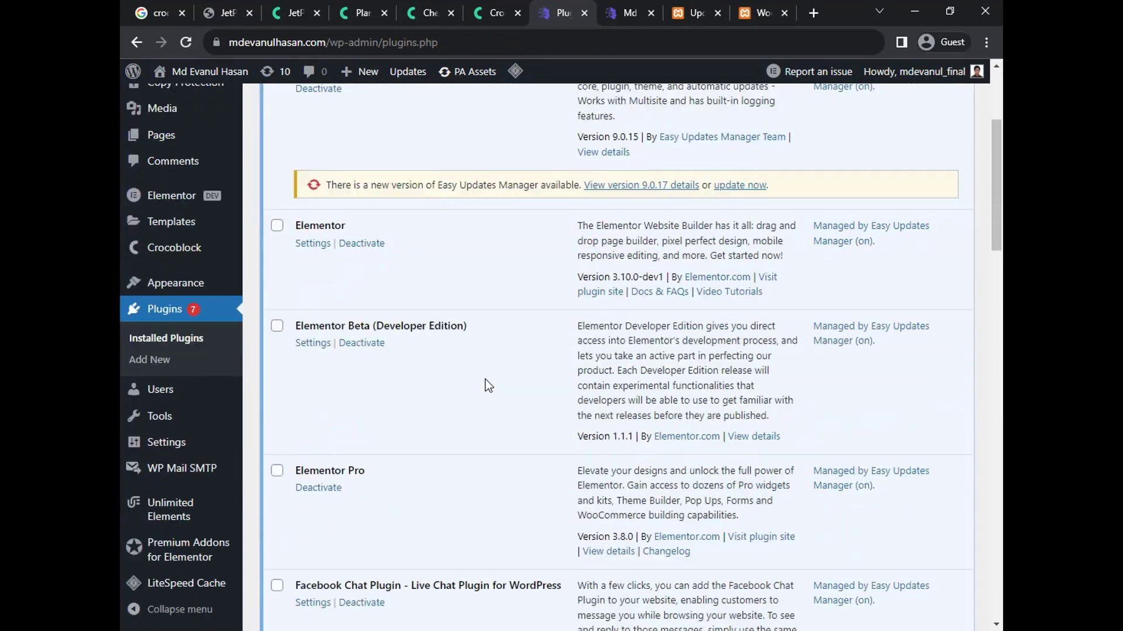
scroll(487, 384, "down", 8)
scroll(486, 384, "up", 1)
scroll(476, 381, "down", 2)
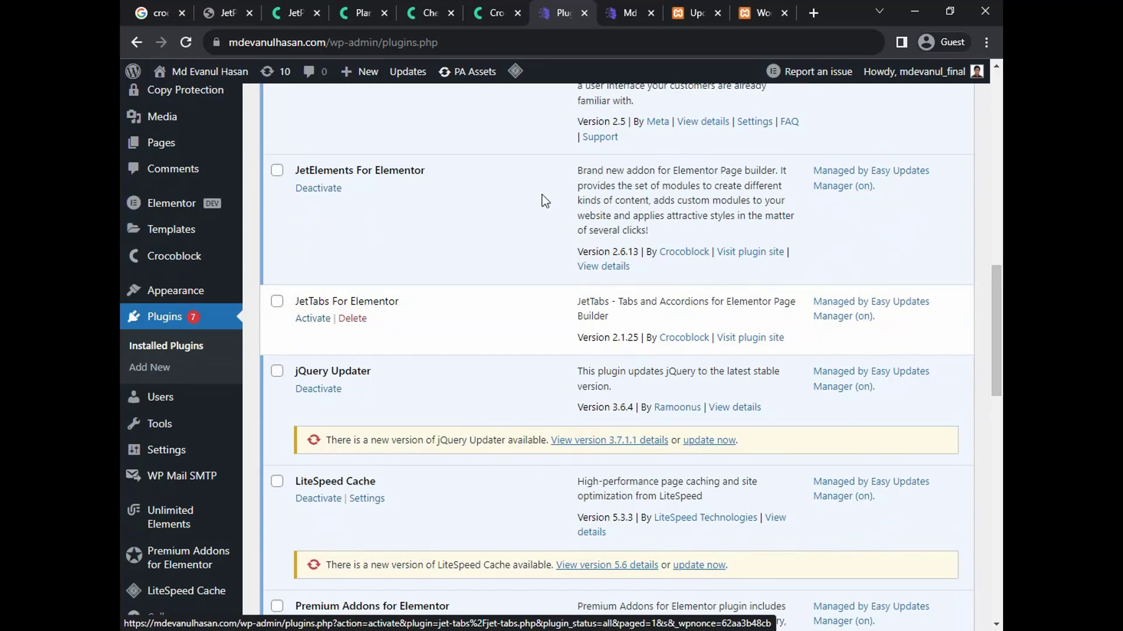
left_click(685, 13)
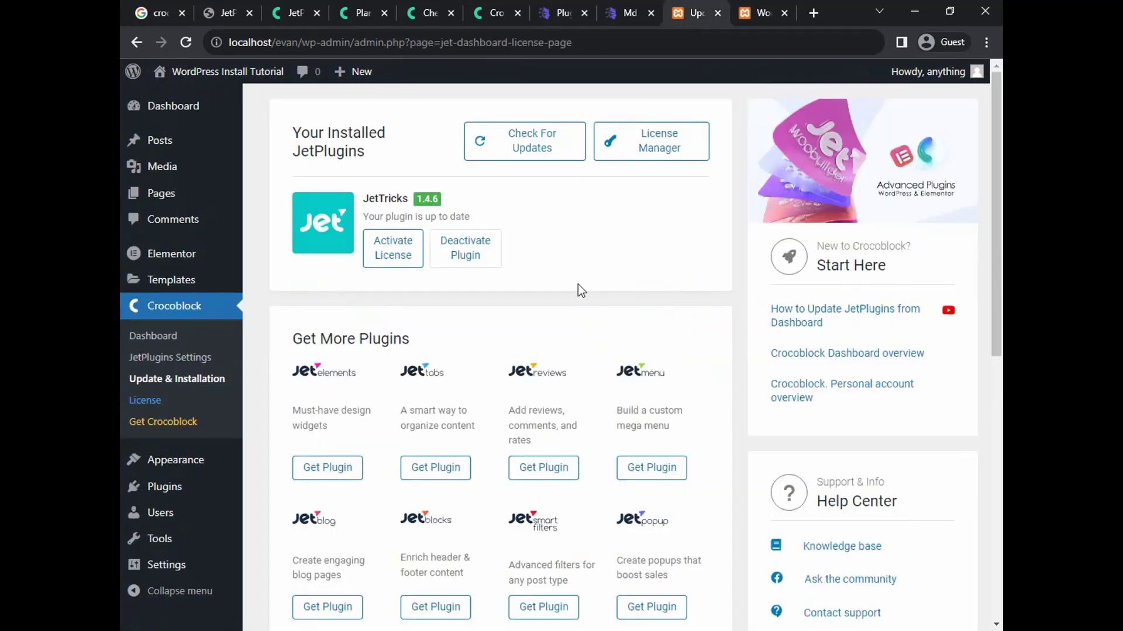